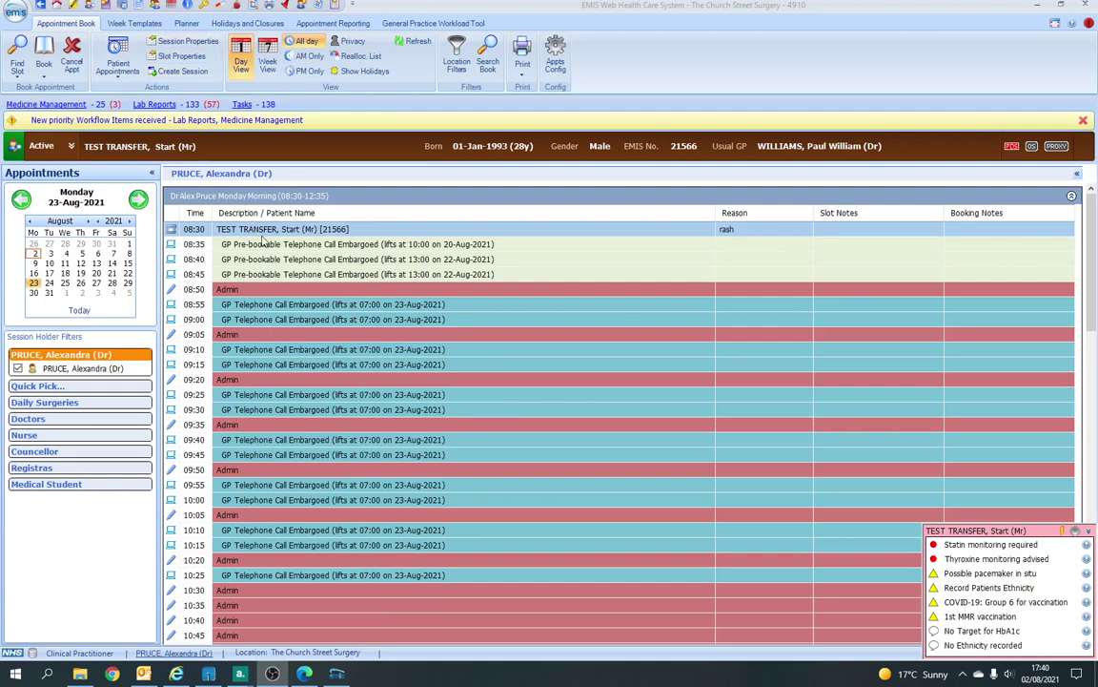
- Open the medical record of the patient booked in the 08:30 appointment slot
right_click(282, 232)
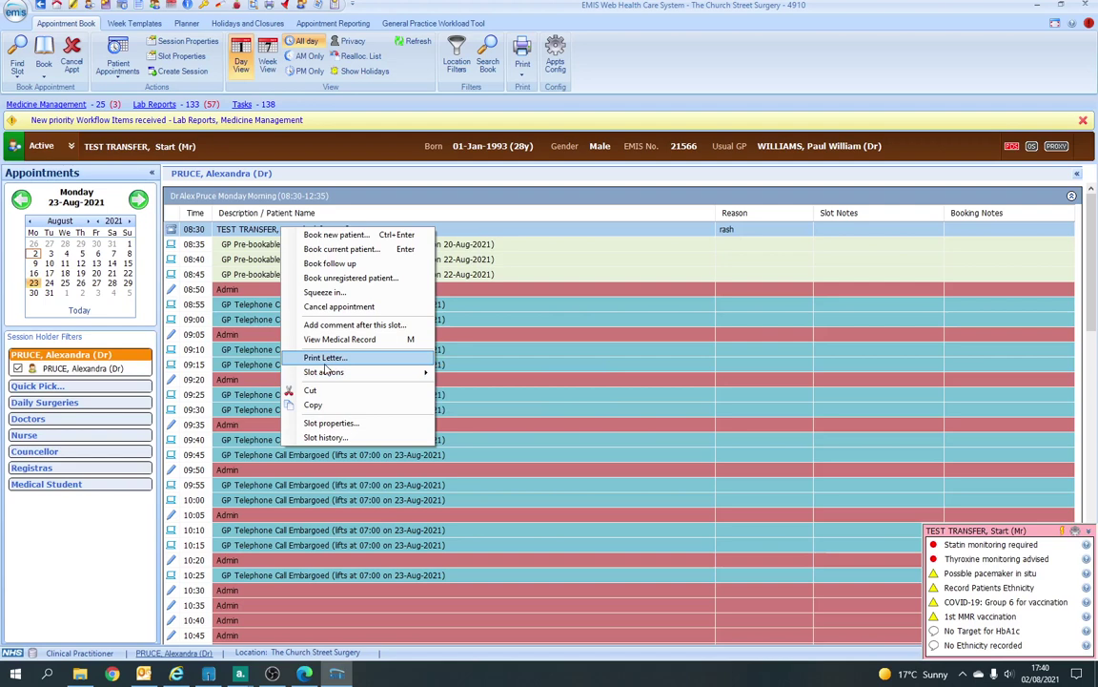
click(237, 234)
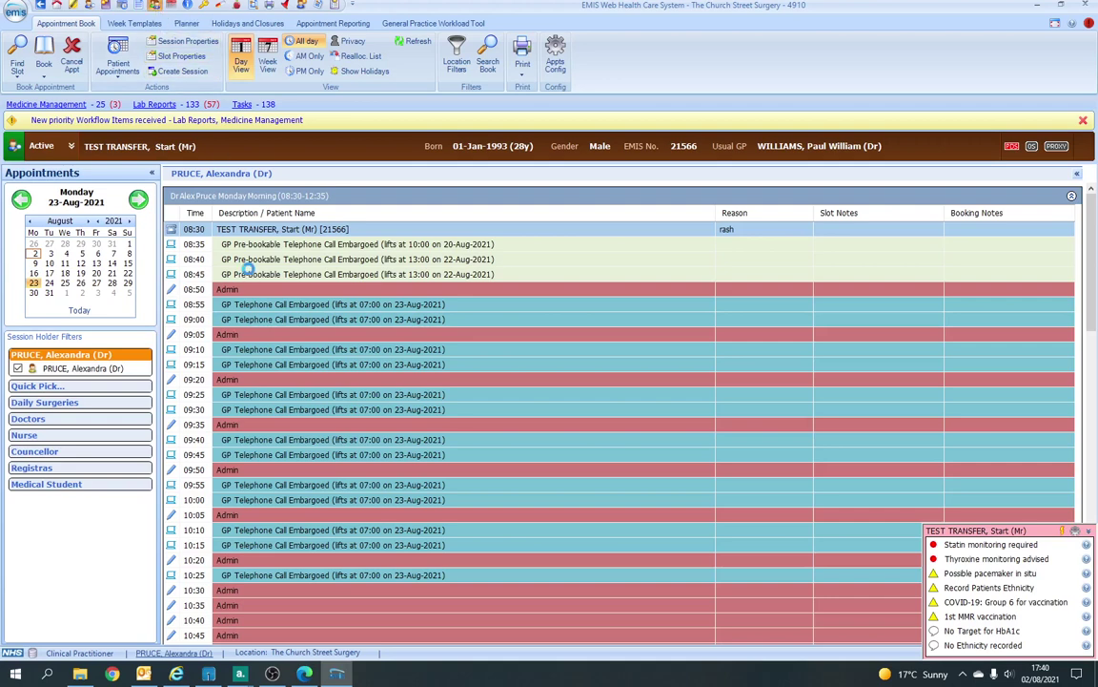
double_click(244, 233)
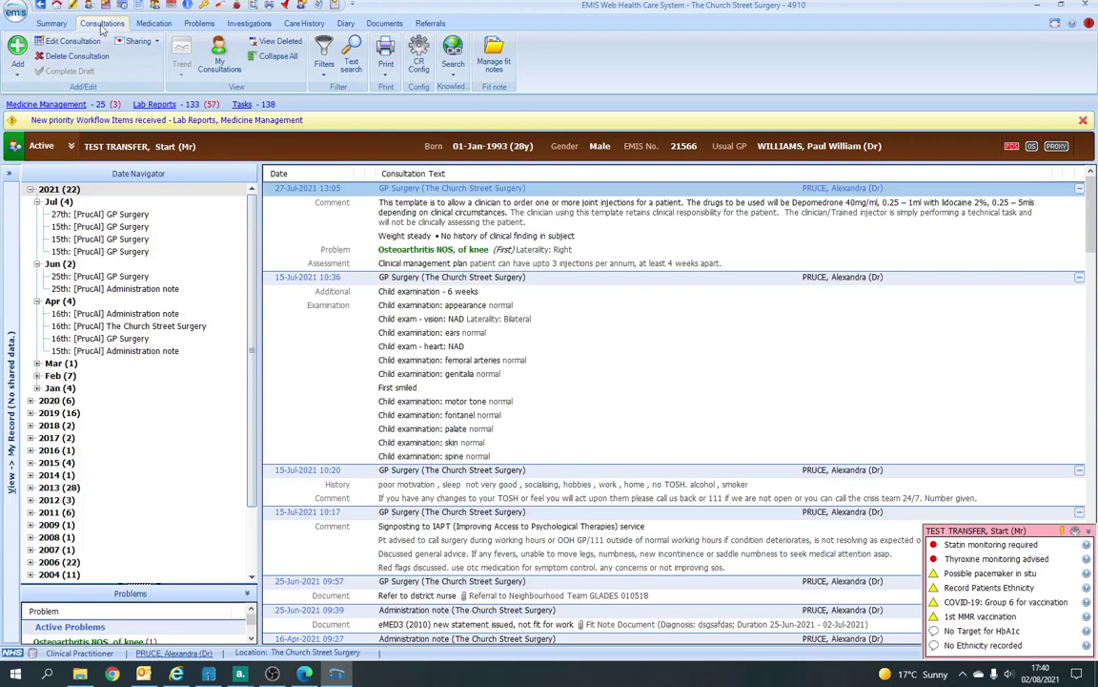
- Start a new consultation in the patient's record with the consultation type Telephone consultation
click(17, 55)
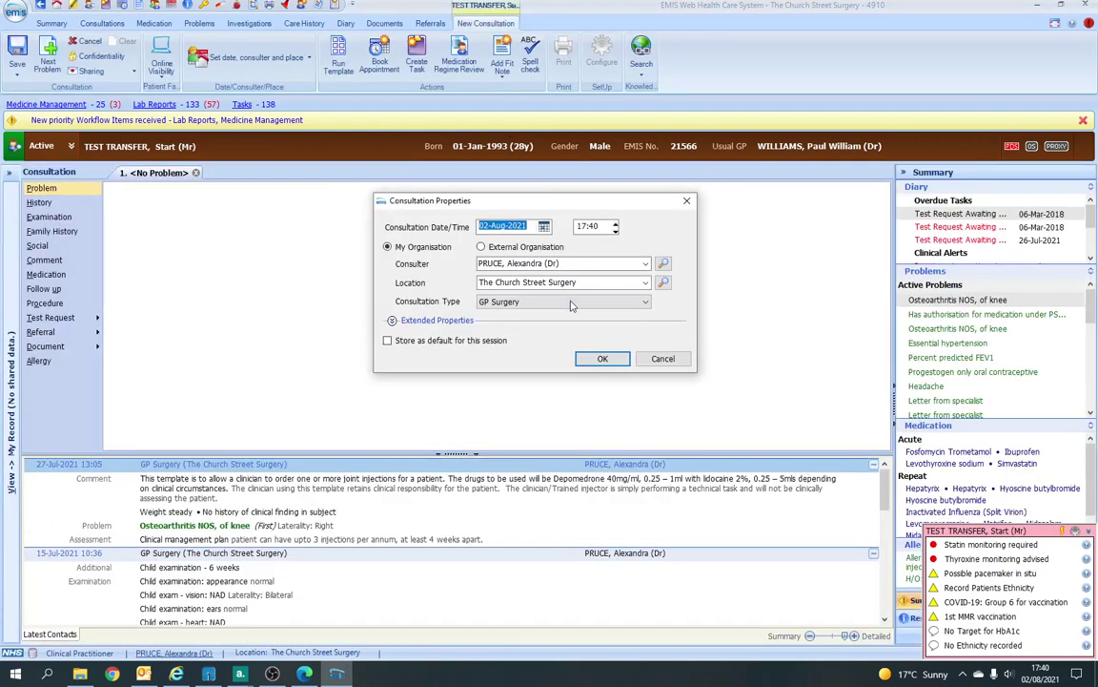
click(558, 301)
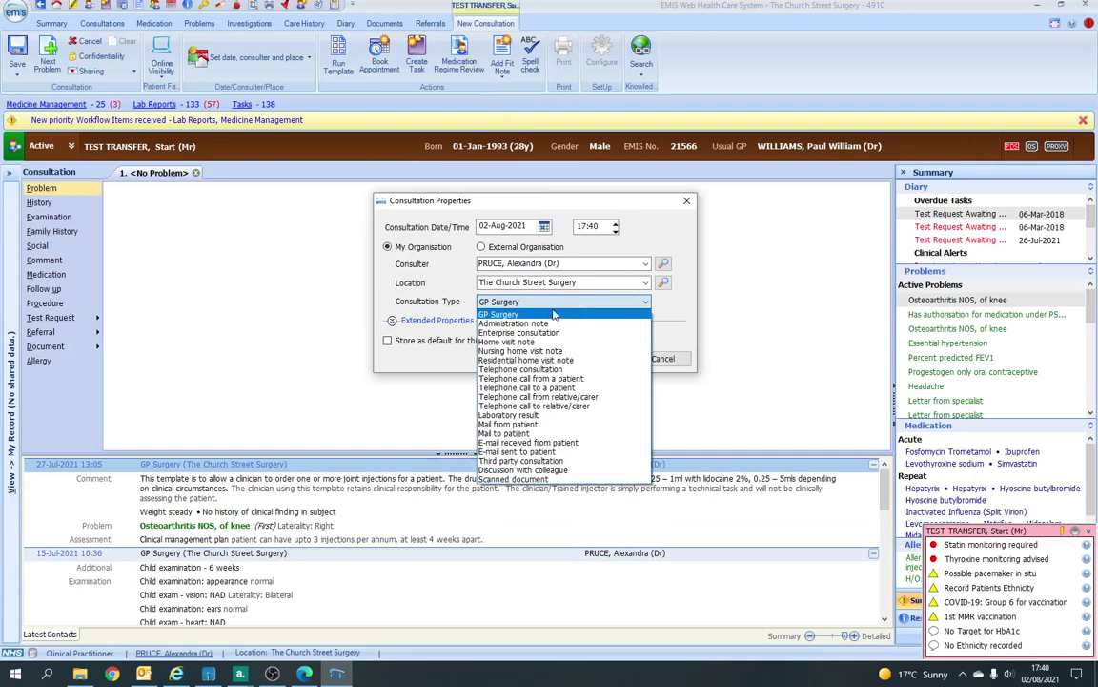
click(540, 369)
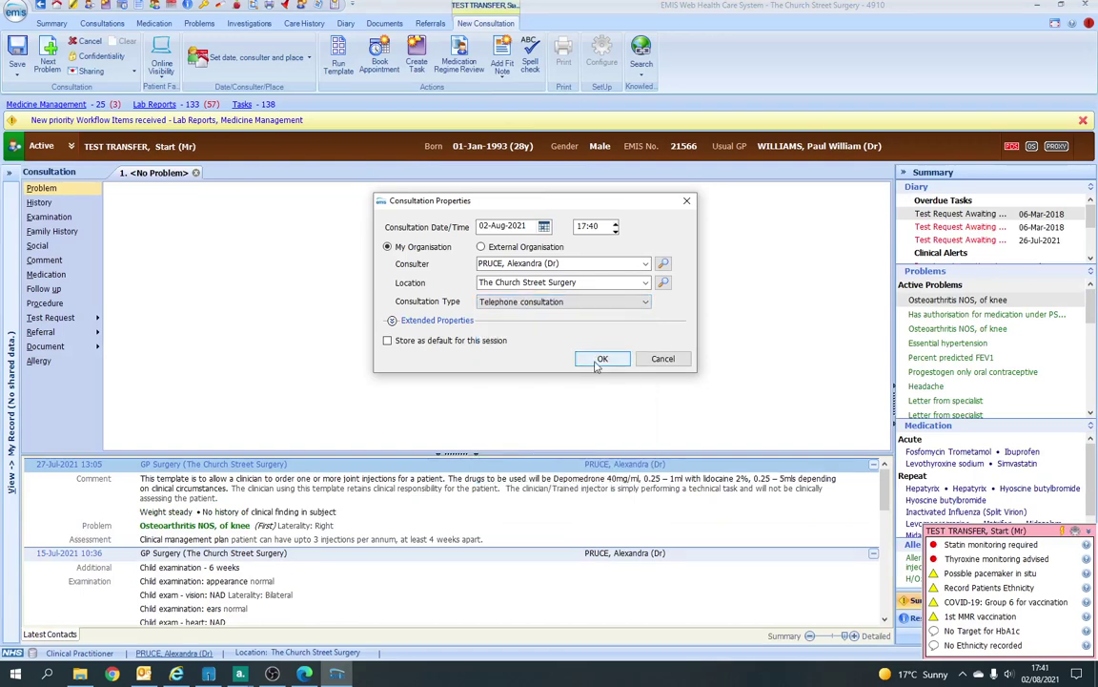
click(599, 361)
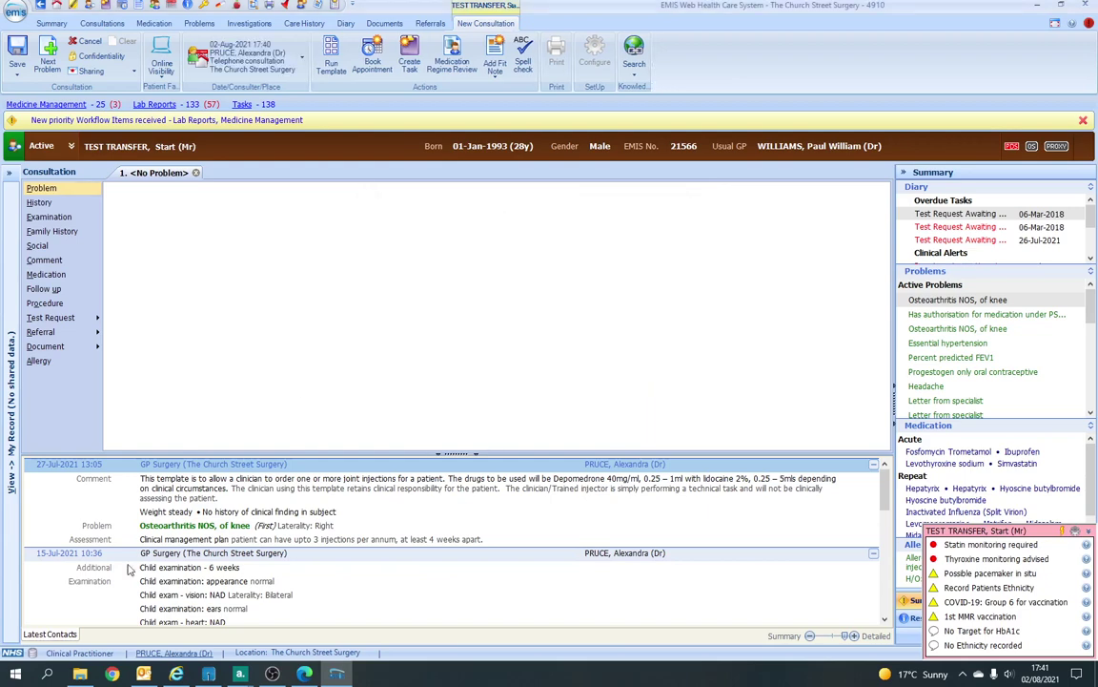
- Add Problem, History, Examination and Comment headings to the new consultation
click(60, 191)
click(42, 202)
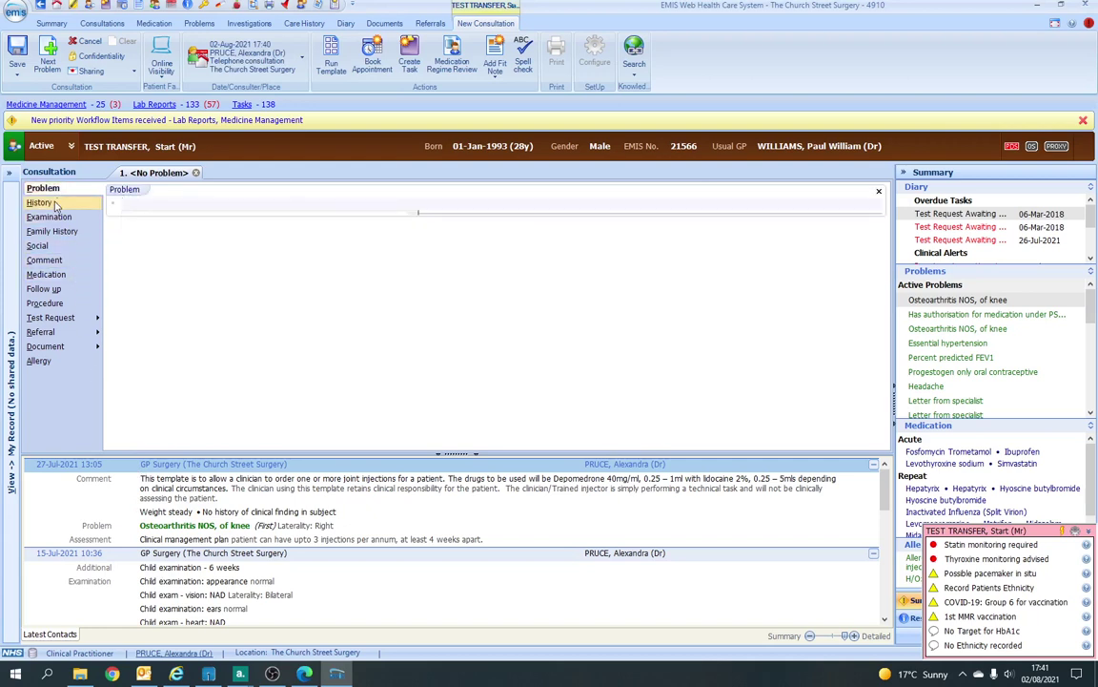
click(53, 218)
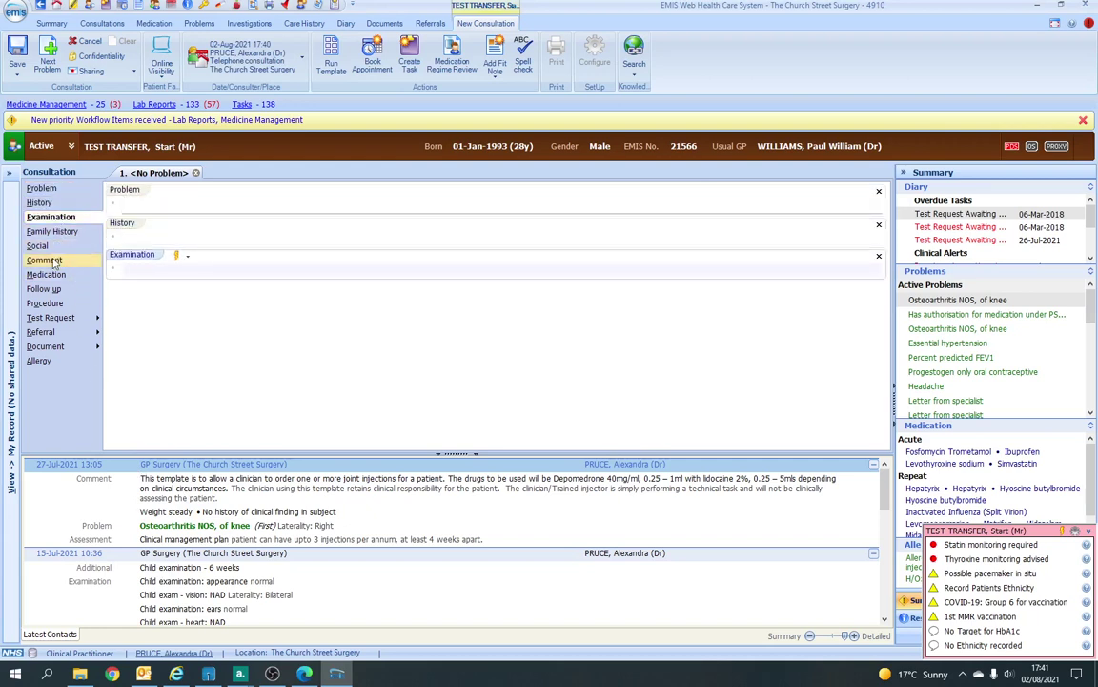
click(46, 258)
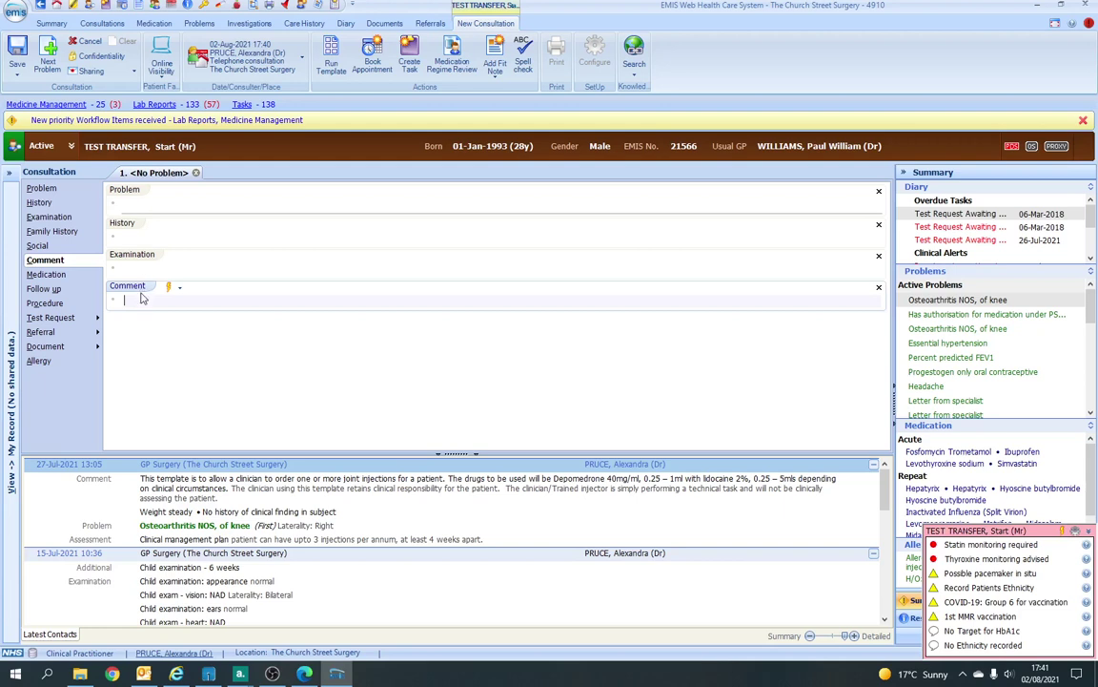
- Record "has a rash for 1 week" as free text under History
click(153, 237)
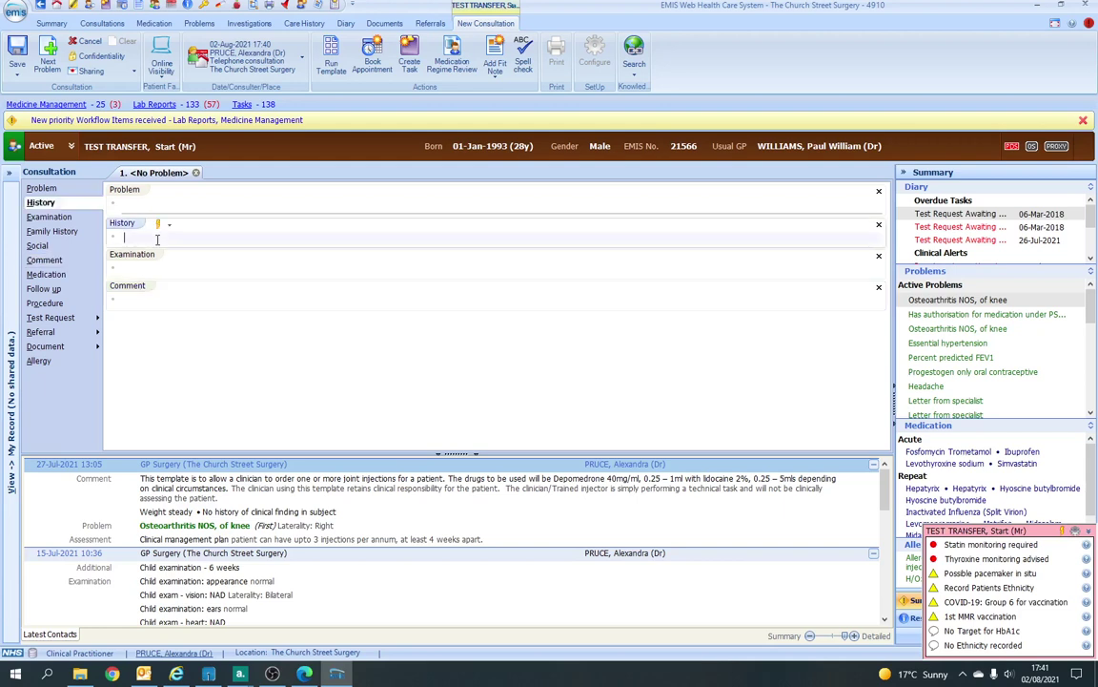
text(h)
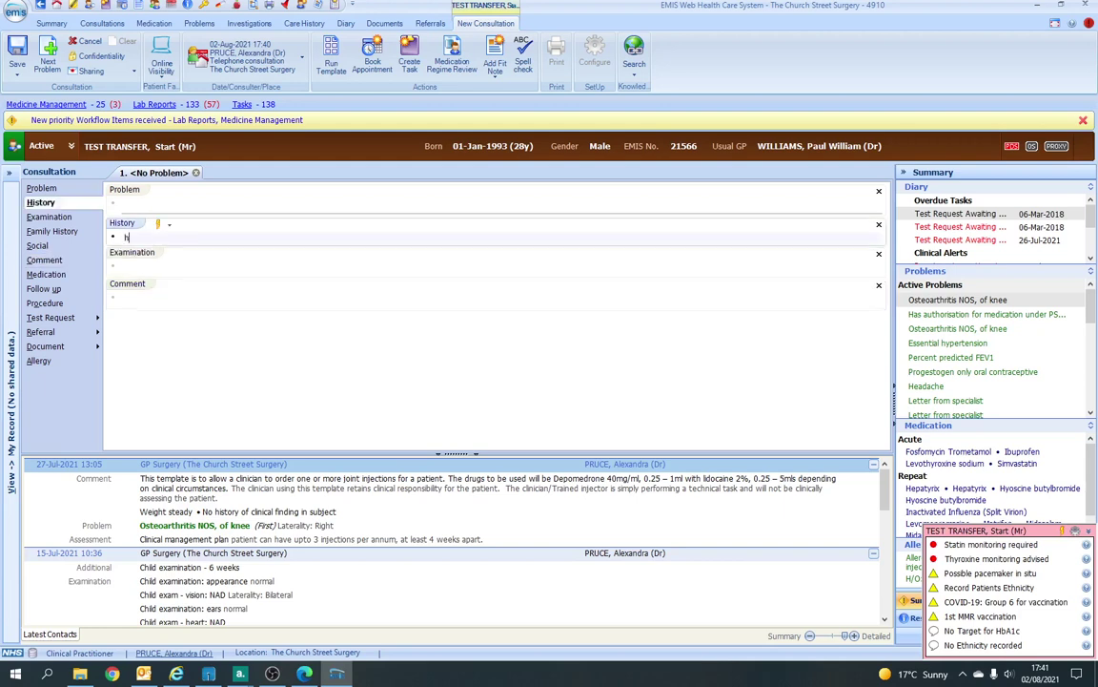
text(as a rash for 1 week)
key(Escape)
key(Tab)
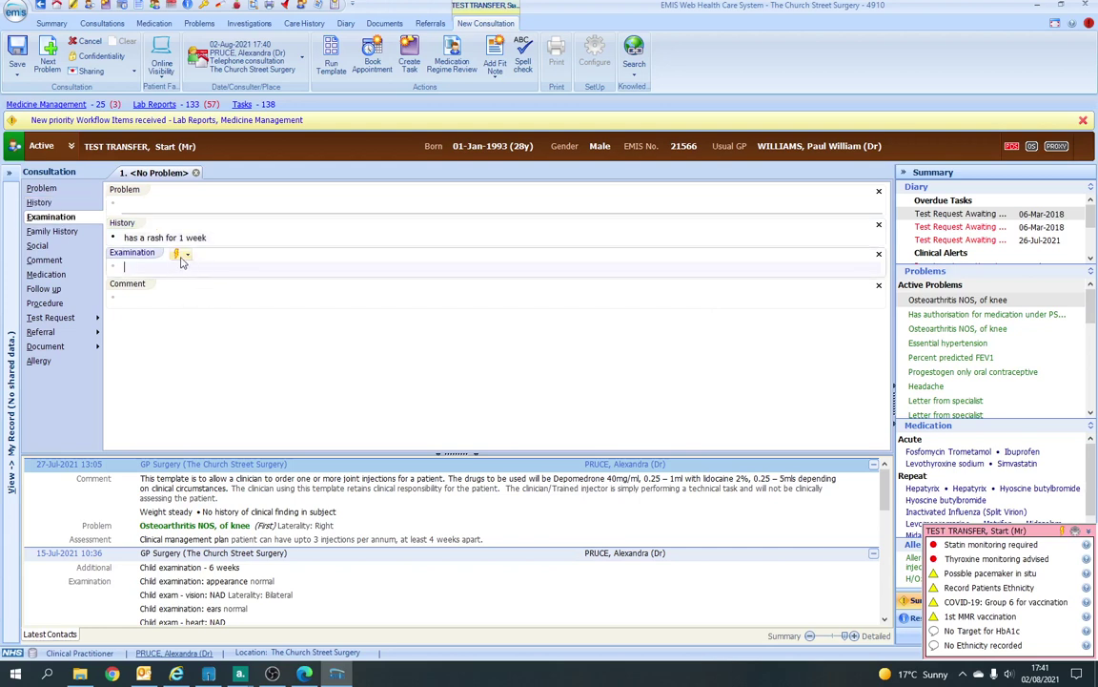
- Record a coded O/E blood pressure reading of 110/70 mmHg under Examination, and check the patient's past investigations before returning to the consultation
click(182, 257)
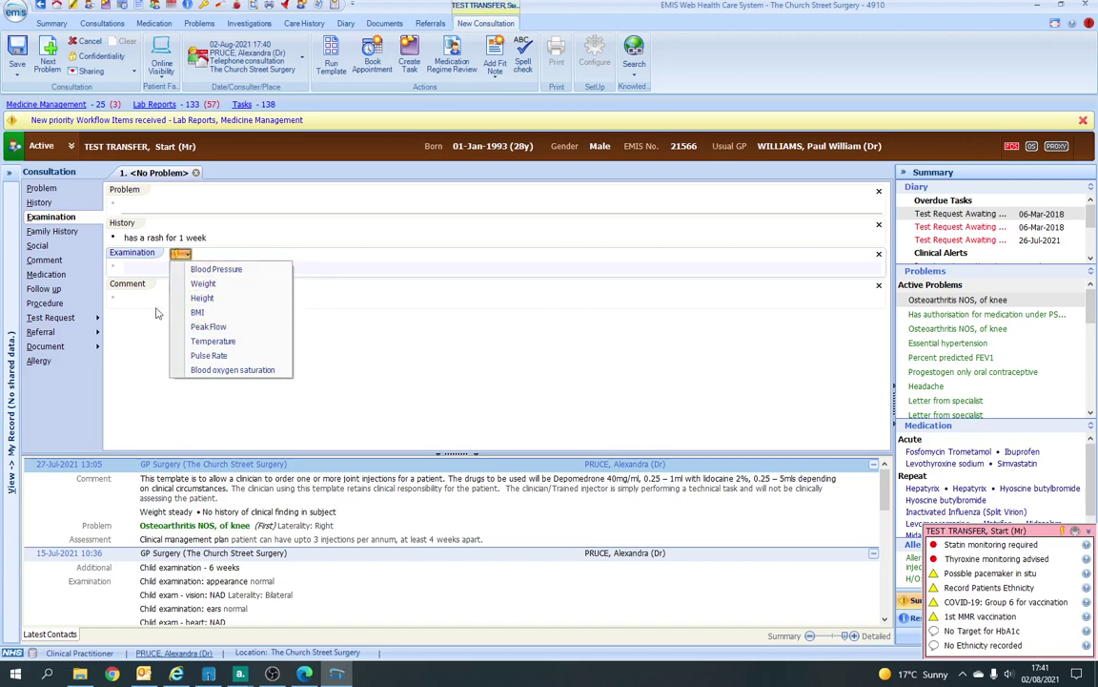
click(153, 271)
text(bp)
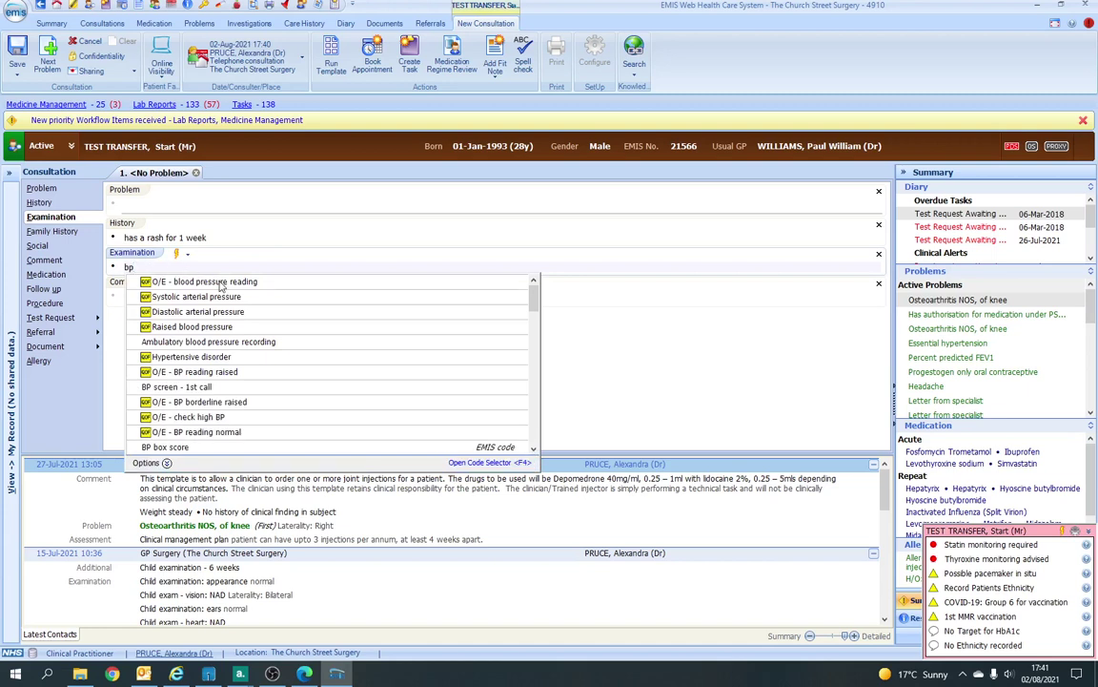
key(Escape)
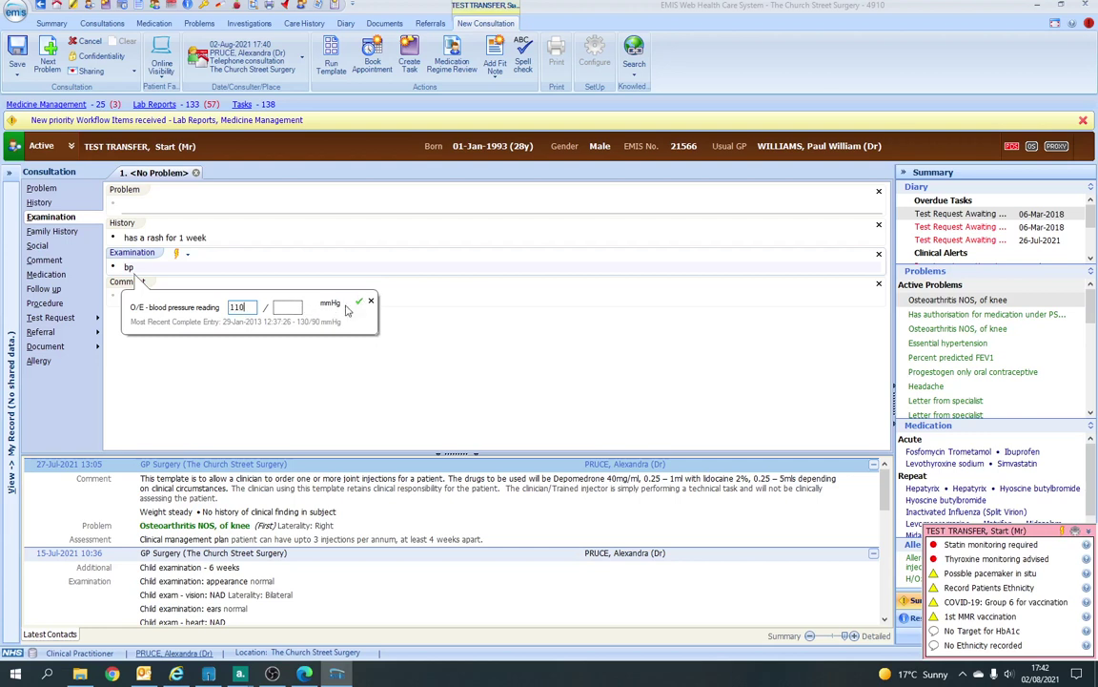
click(287, 310)
text(70)
click(358, 302)
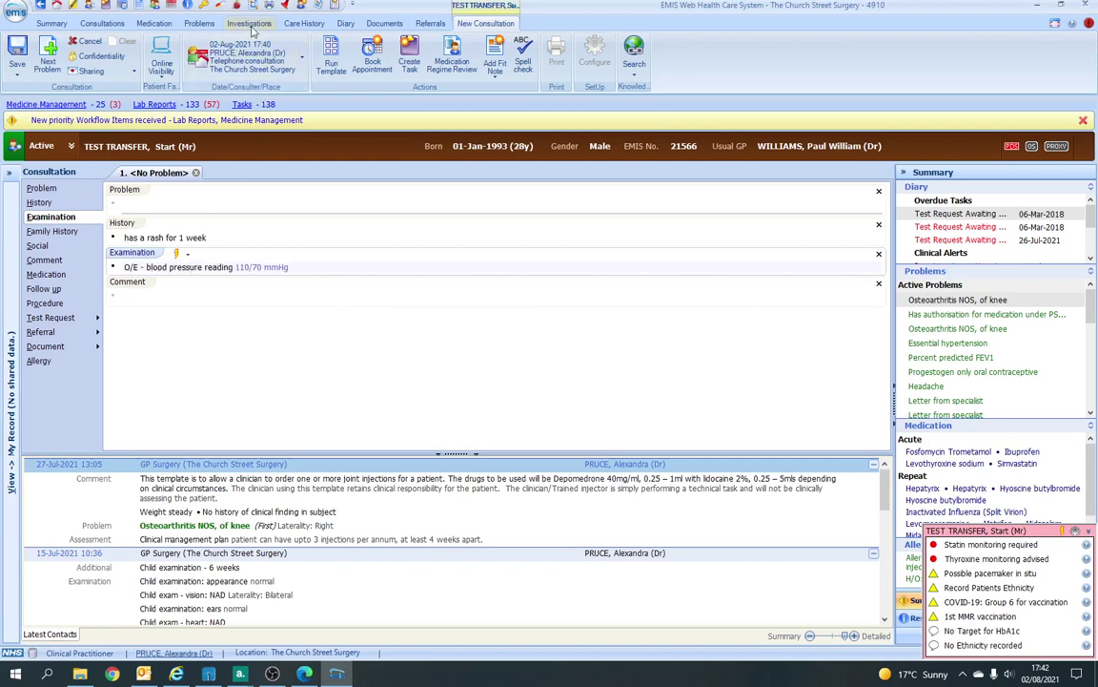
click(252, 29)
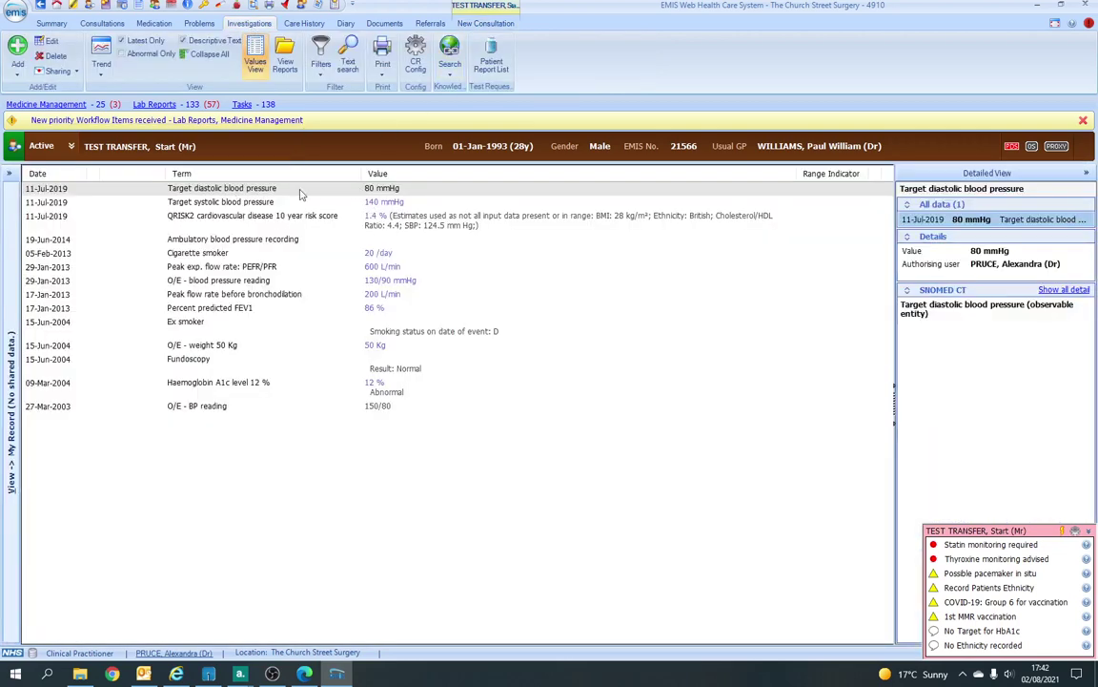
click(488, 24)
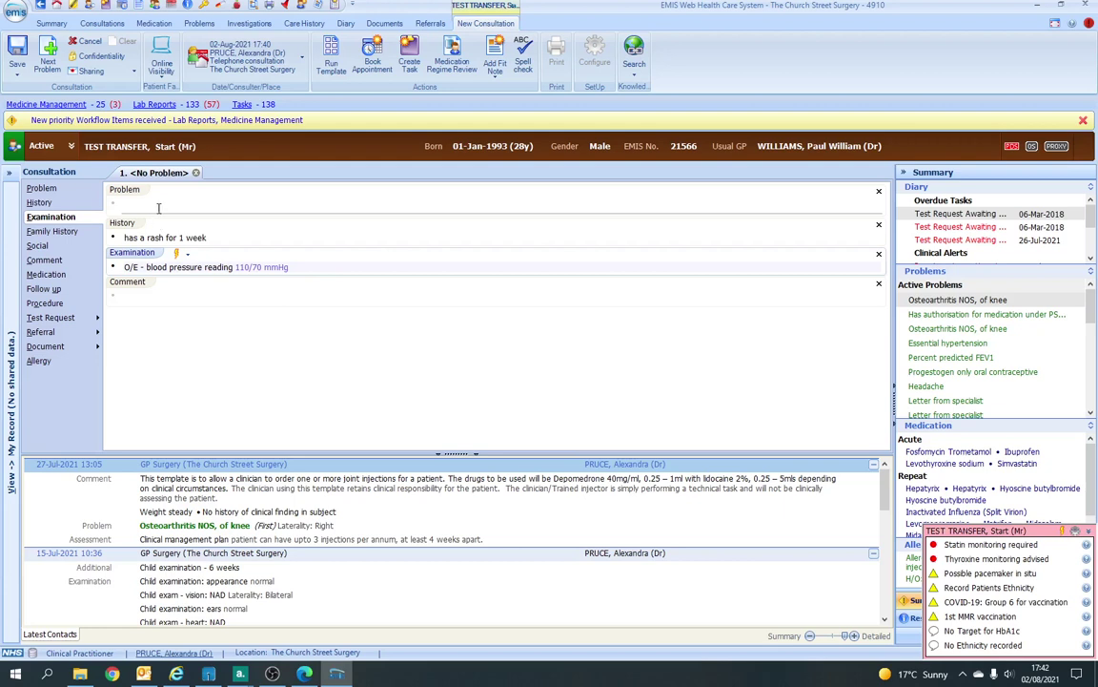
- Code Eczema under Comment and add the line "try cream and sos as needed"
click(157, 302)
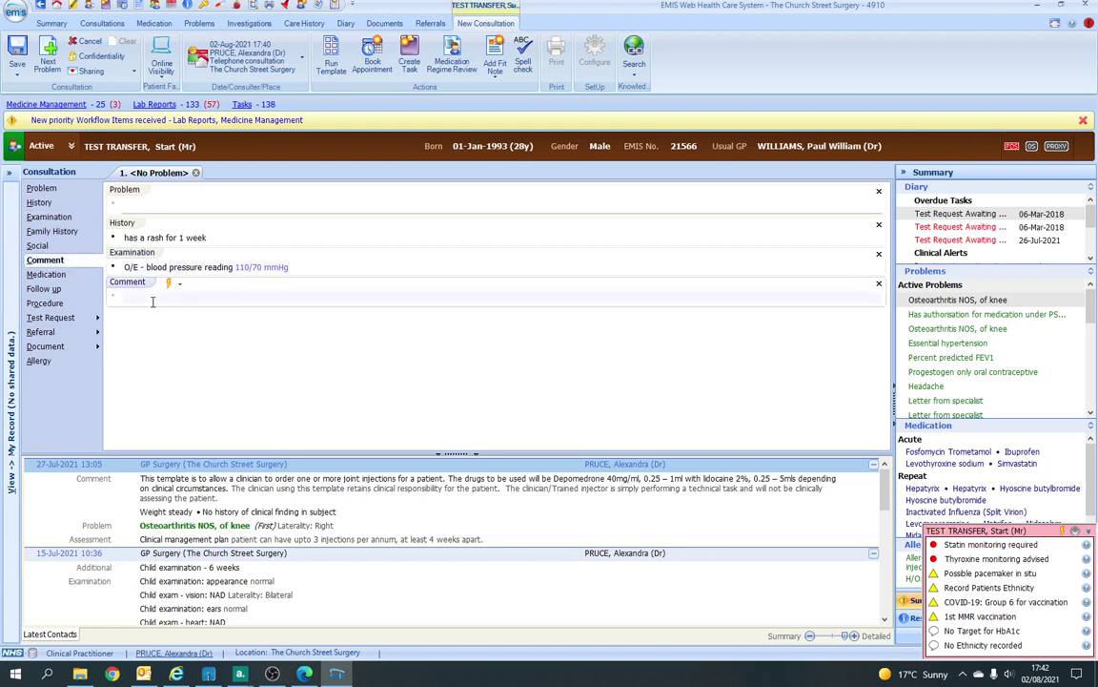
text(ec)
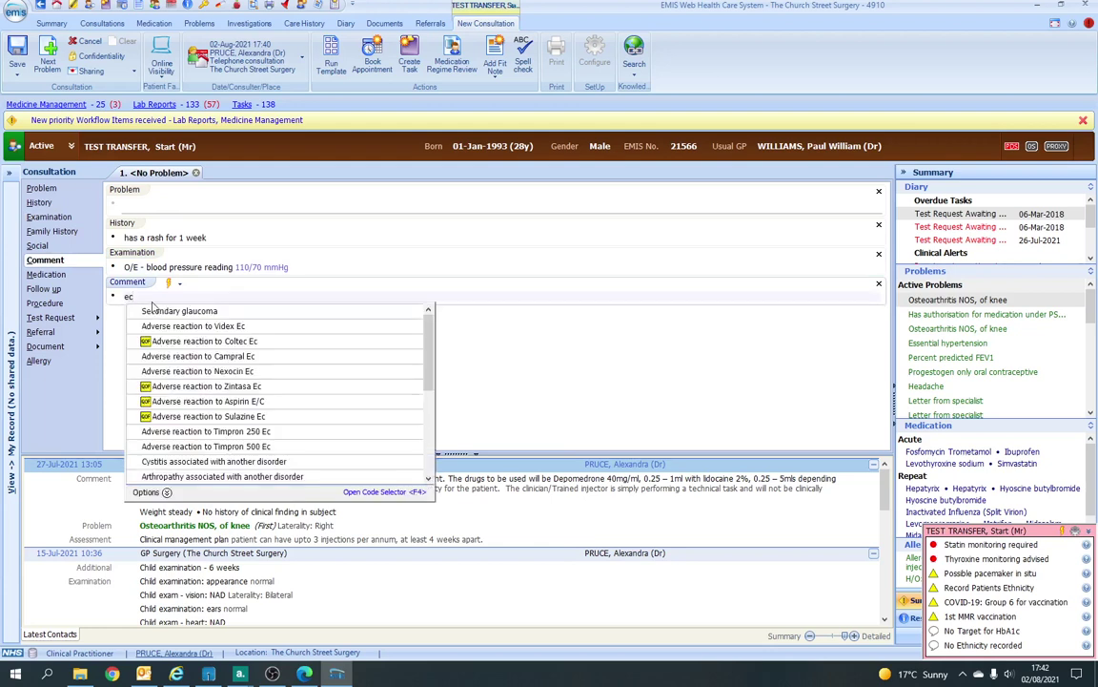
text(z)
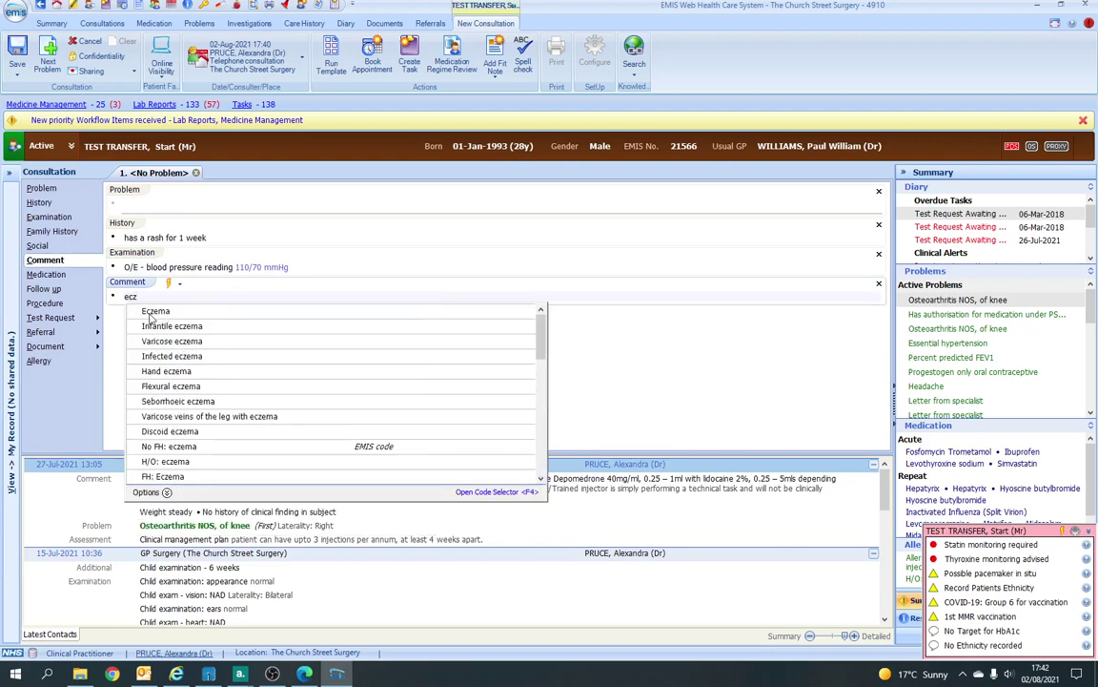
key(Escape)
key(Return)
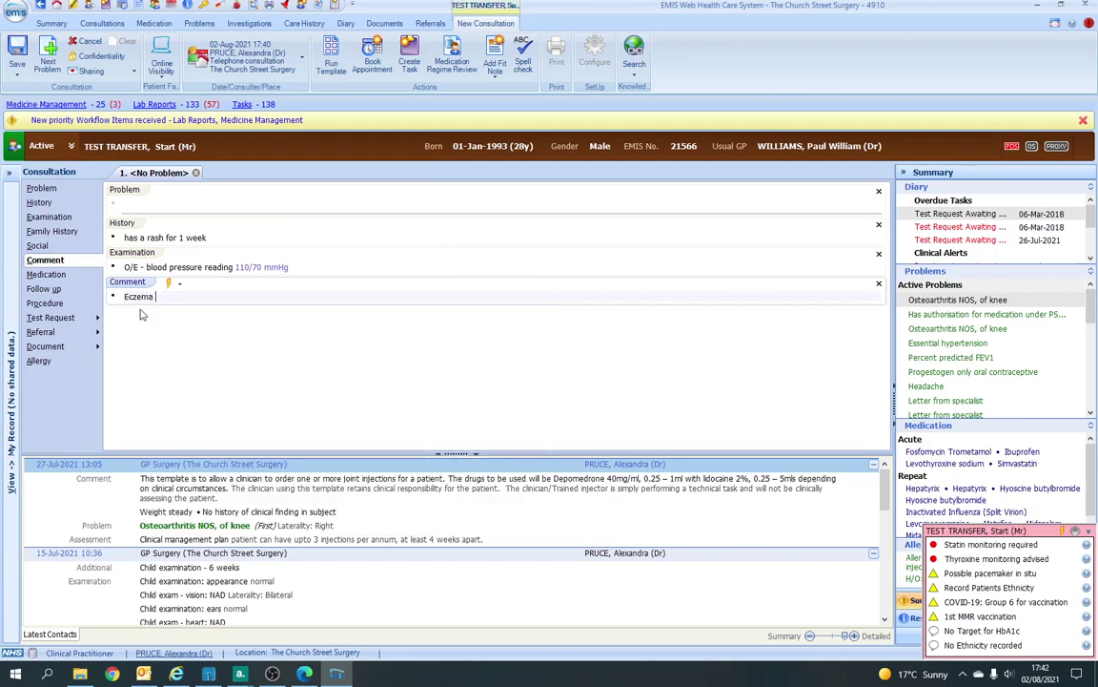
key(Return)
text(try)
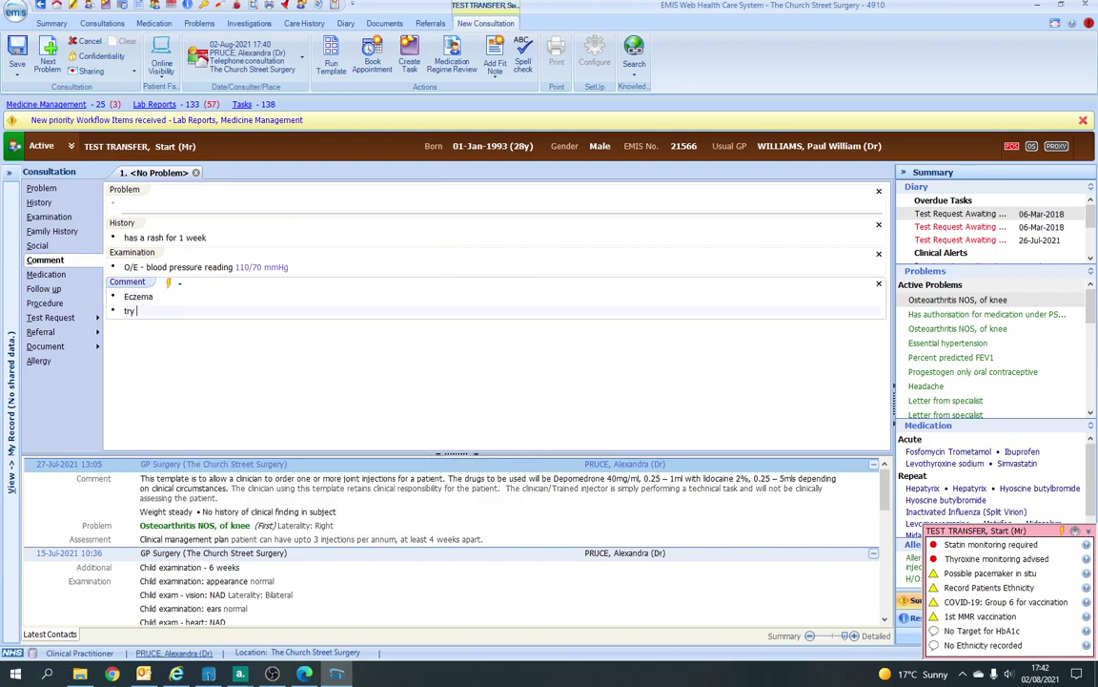
text( cream and sos as needed)
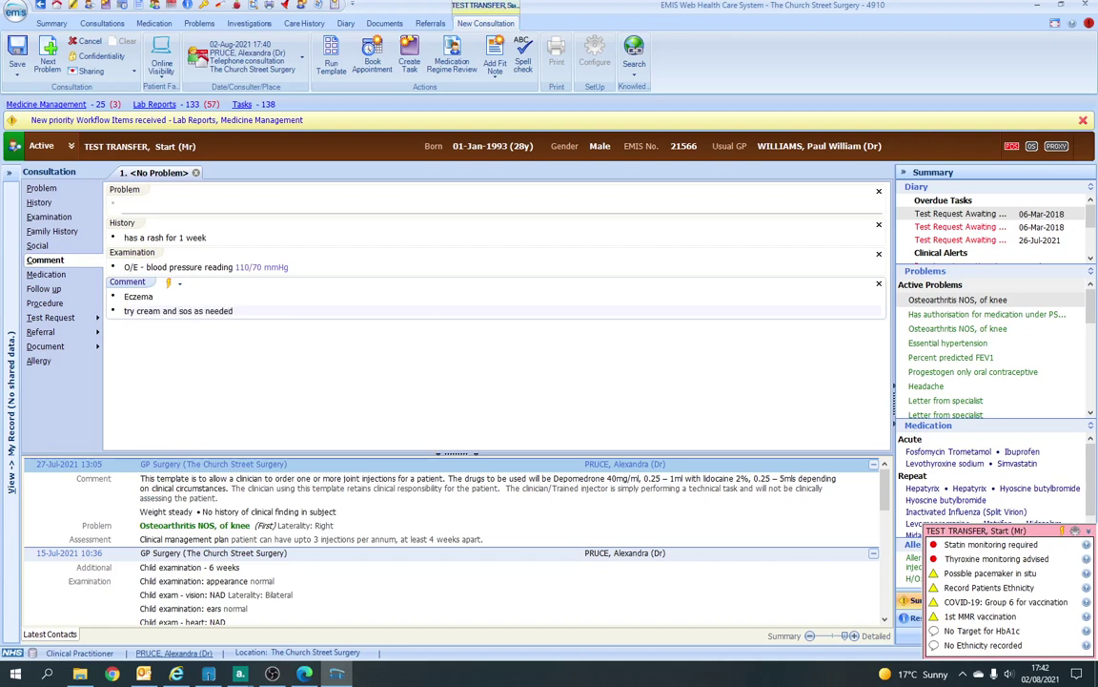
- View the form for adding a drug to the consultation and close it without prescribing
click(84, 277)
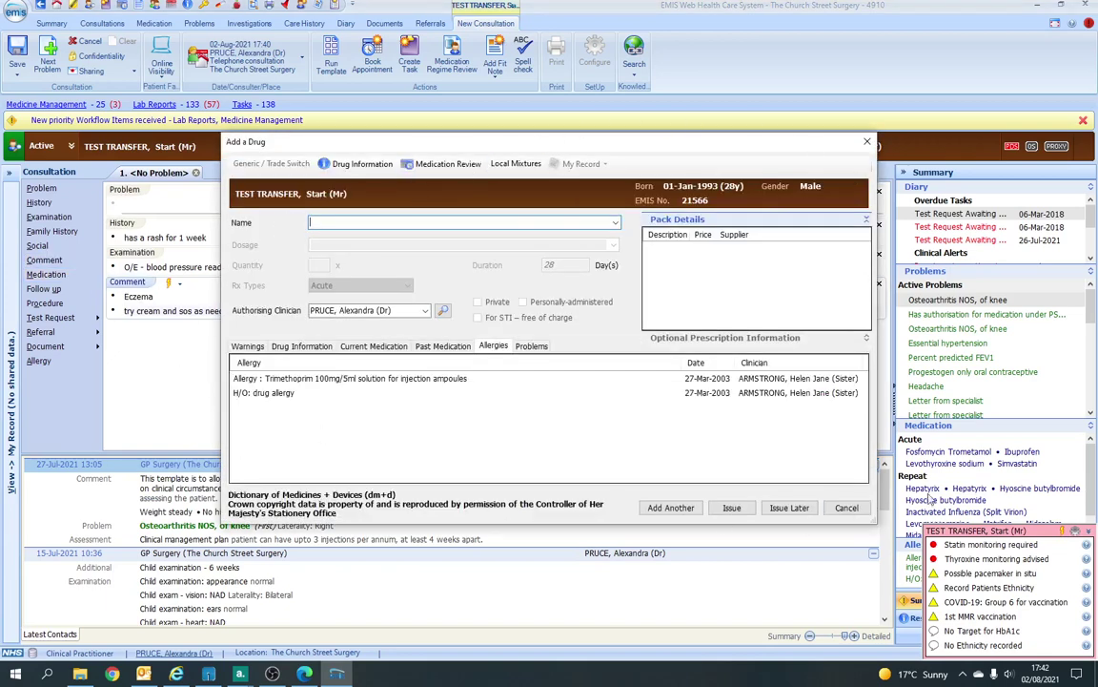
click(868, 143)
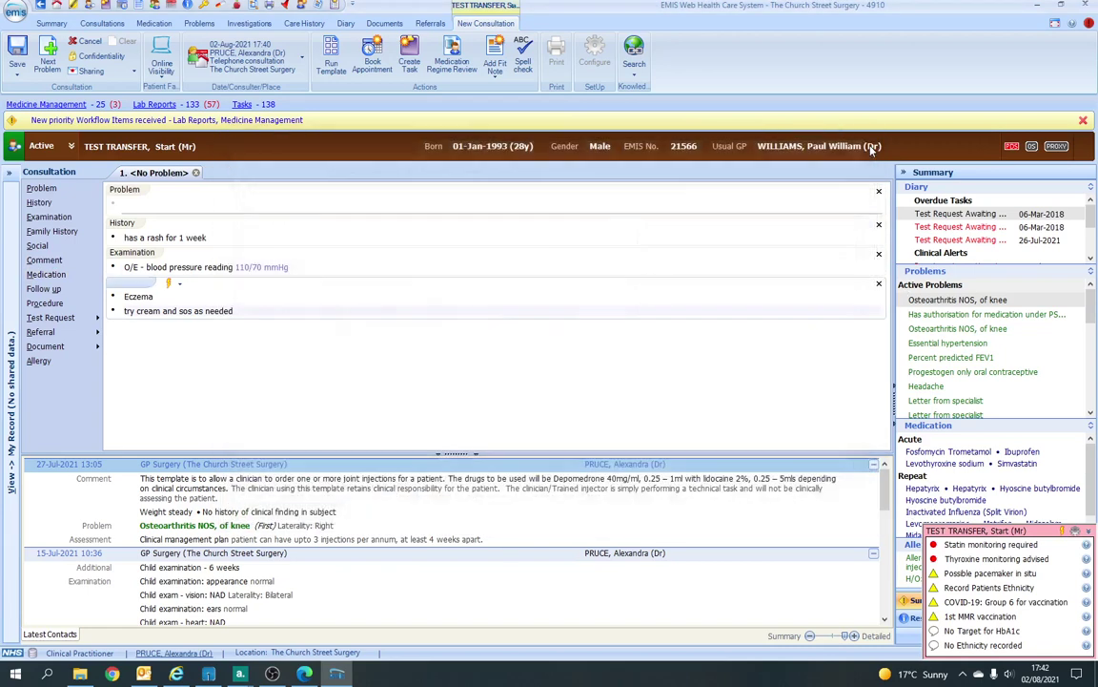
click(41, 187)
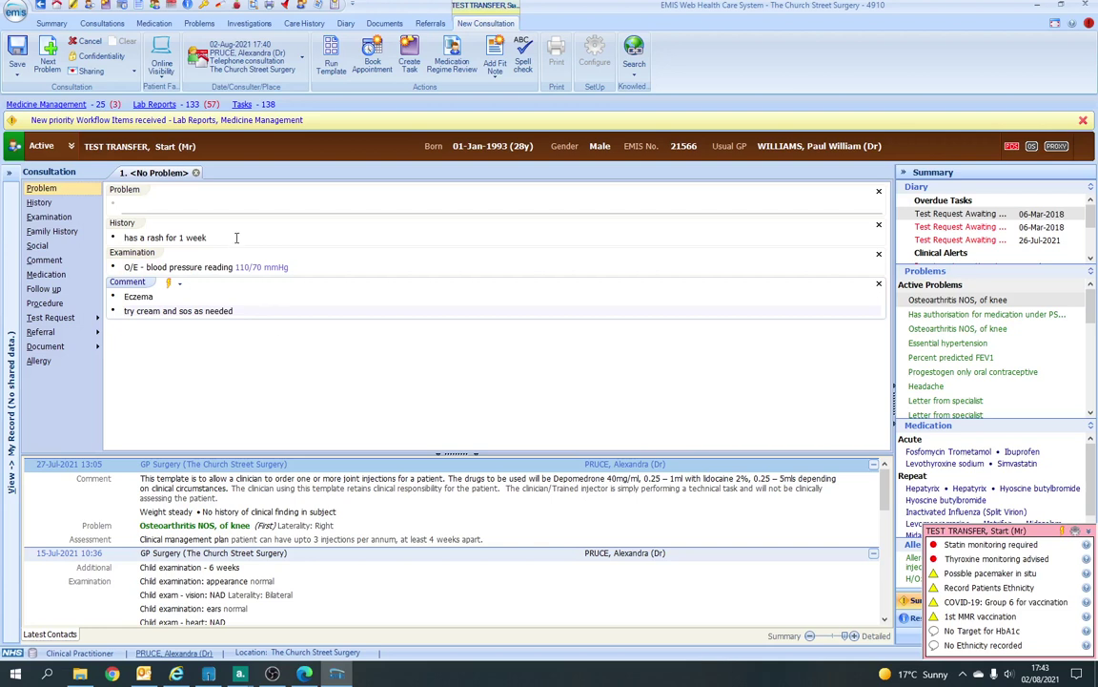
- Add a second problem page to the consultation and enter "cough" as free text under its History heading
click(48, 65)
click(69, 200)
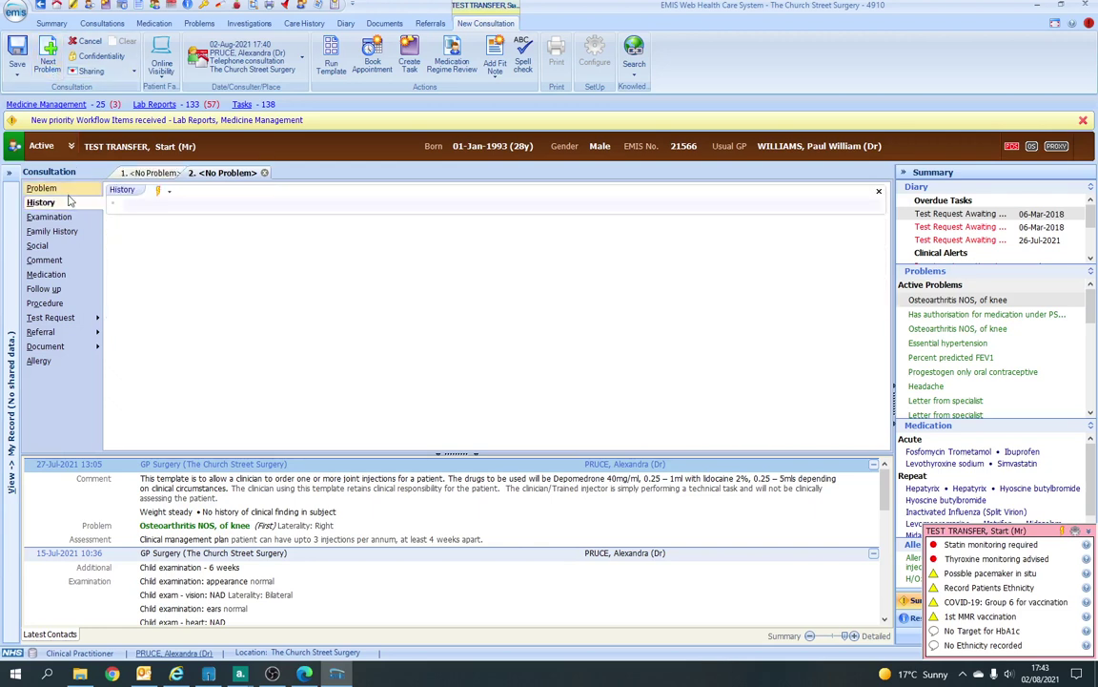
text(cough)
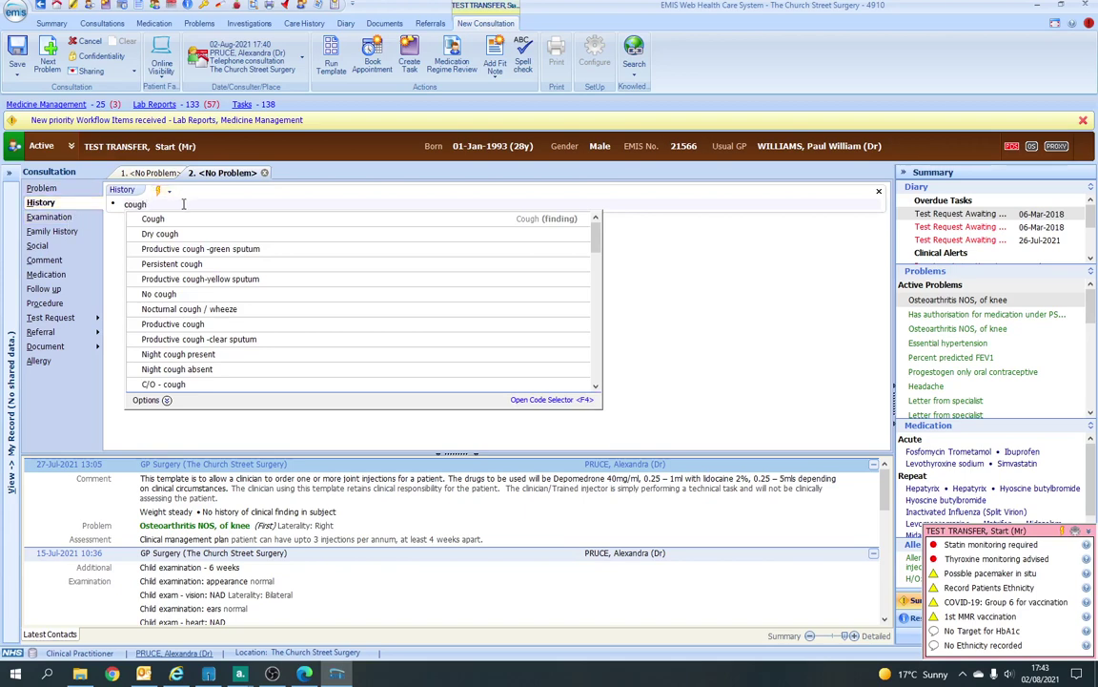
key(Escape)
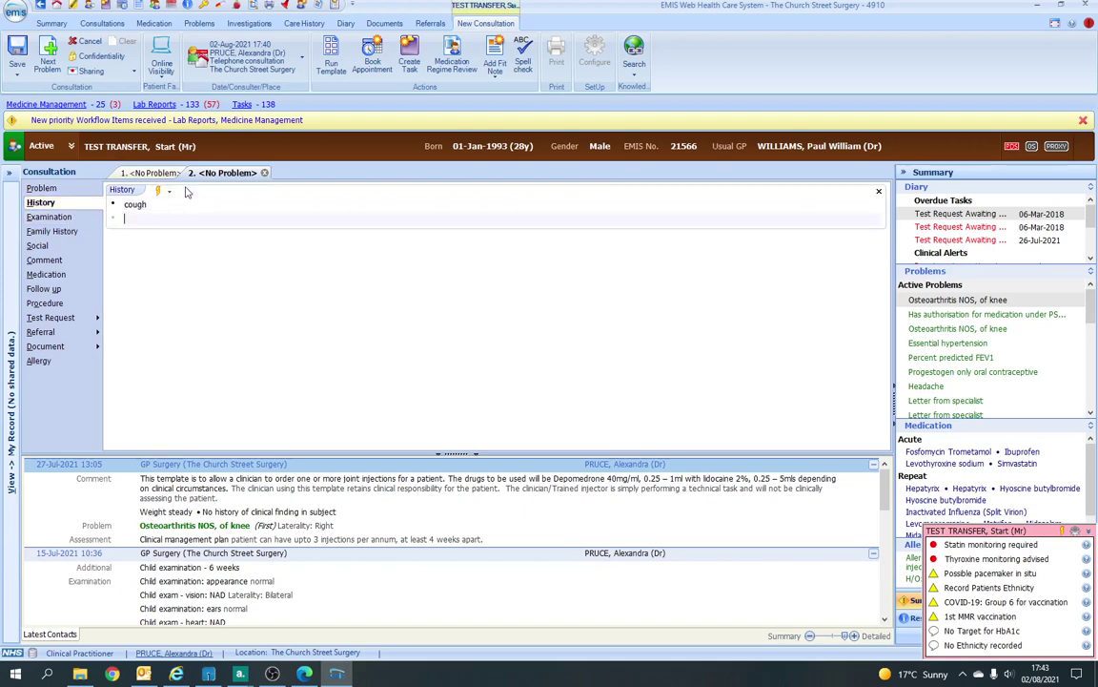
- Add Examination and Comment headings to the second problem, removing and re-adding Comment so that it follows Examination
click(57, 260)
click(58, 217)
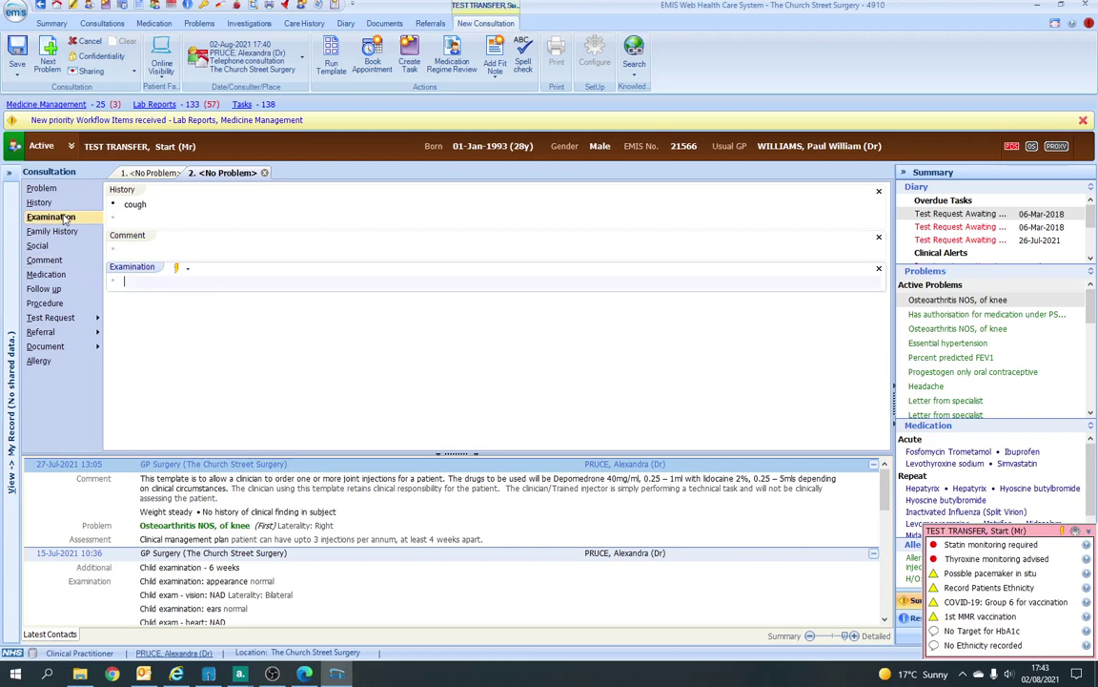
click(623, 247)
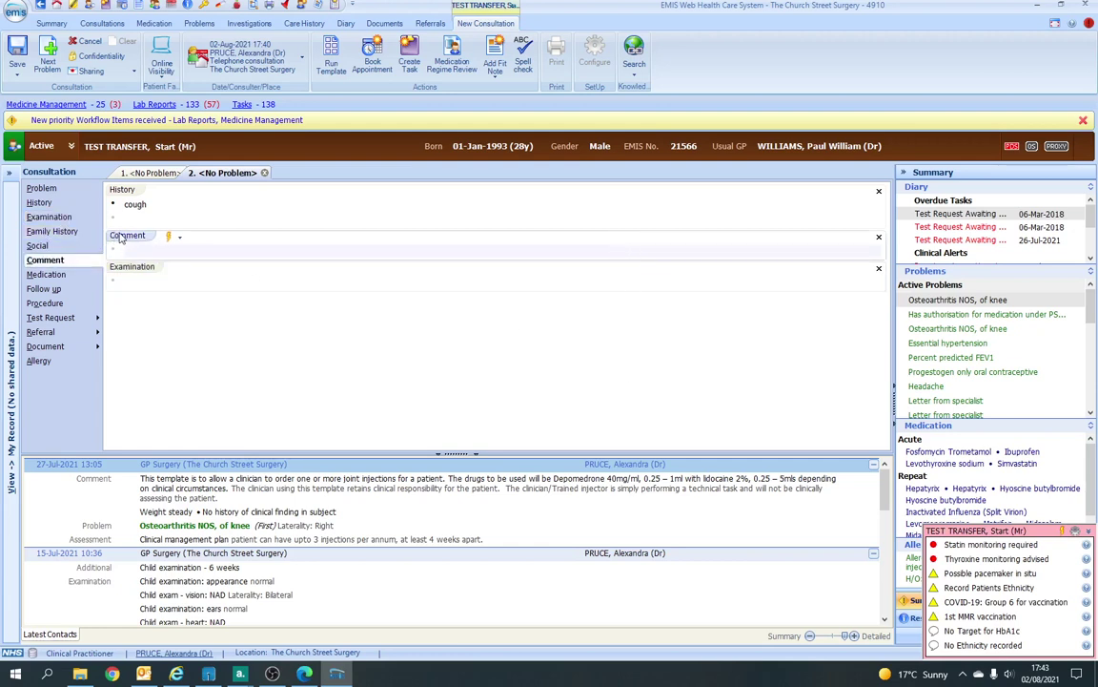
key(BackSpace)
click(590, 372)
click(48, 259)
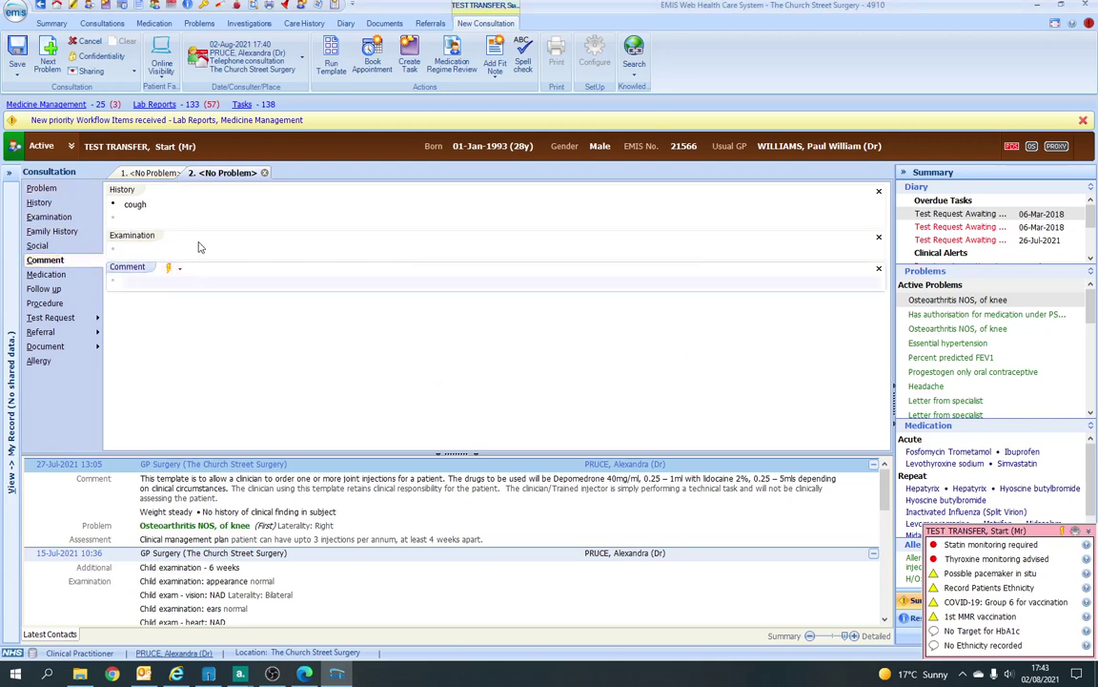
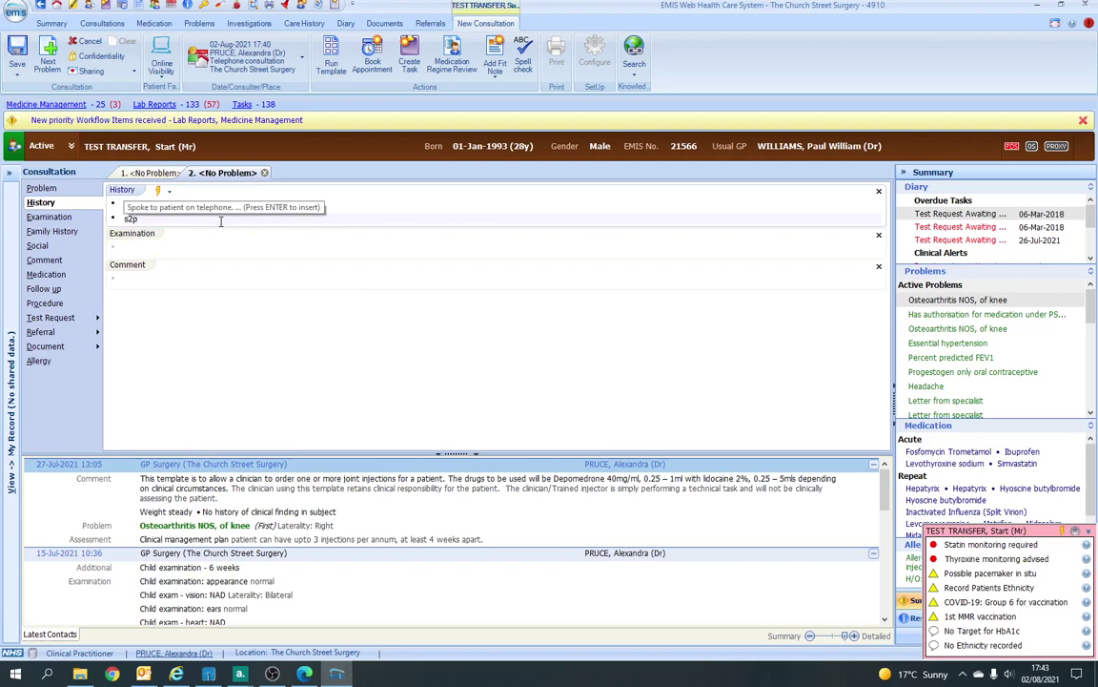
- Expand the "s2p" shorthand under History into "Spoke to patient on telephone. Triaged under COVID-19 pandemic." and save the consultation
key(Return)
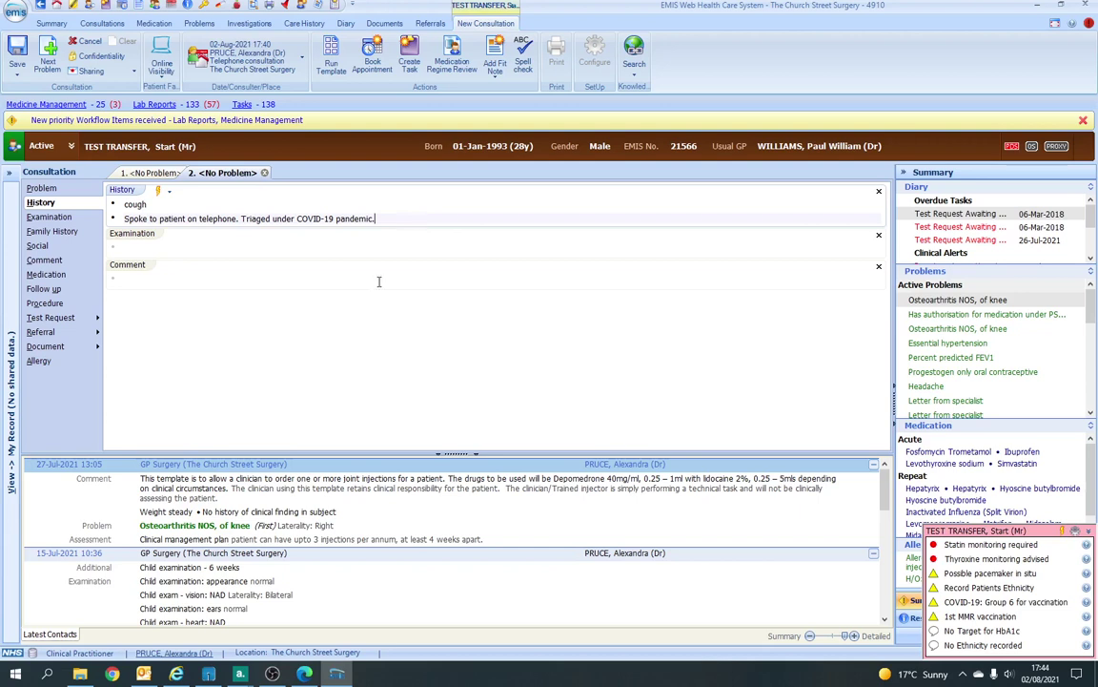
click(16, 53)
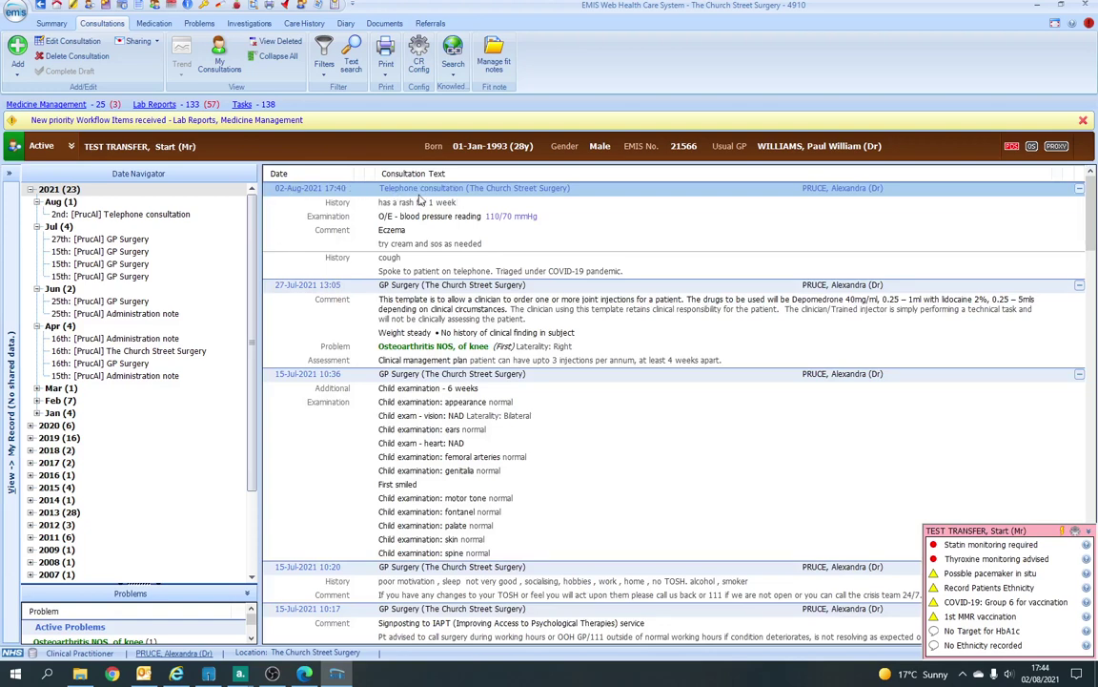
- Start a new consultation for the same patient with the consultation type Administration note
click(17, 45)
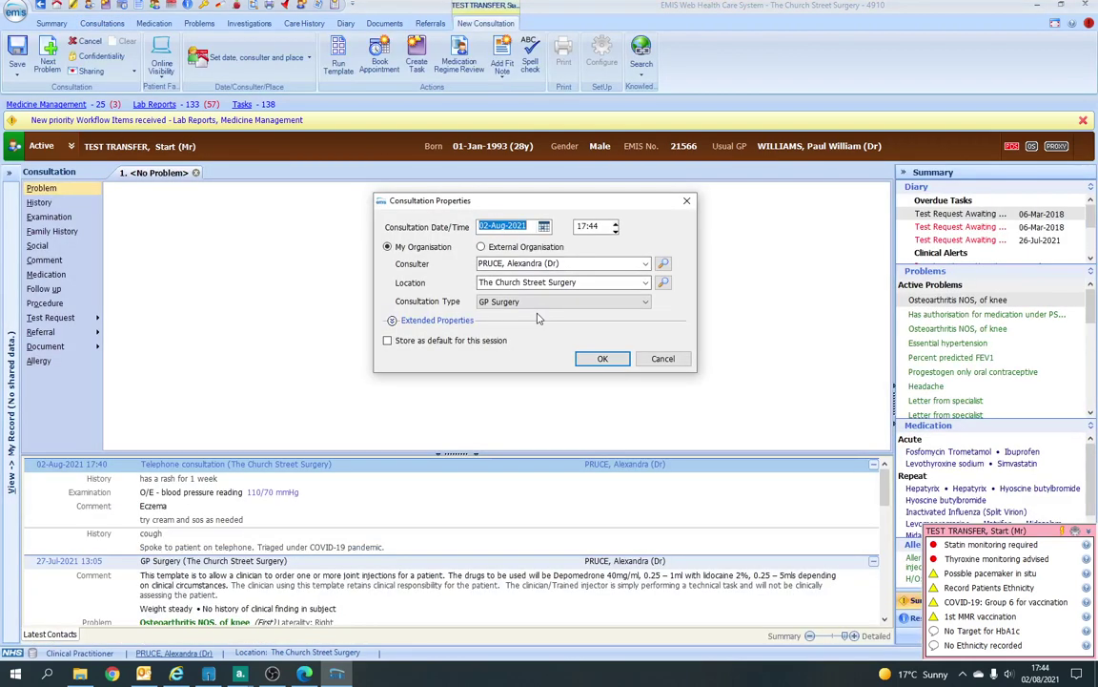
click(486, 301)
click(536, 325)
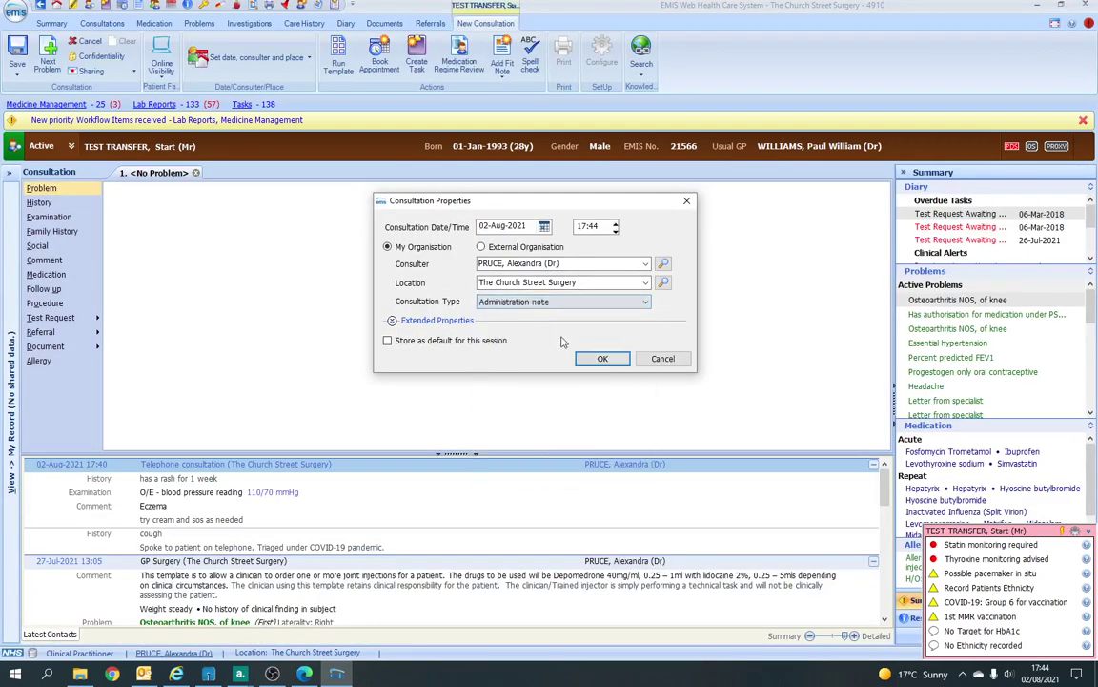
key(Return)
- Add a History heading to the administration note with the free text "see letter start aspirin"
click(39, 202)
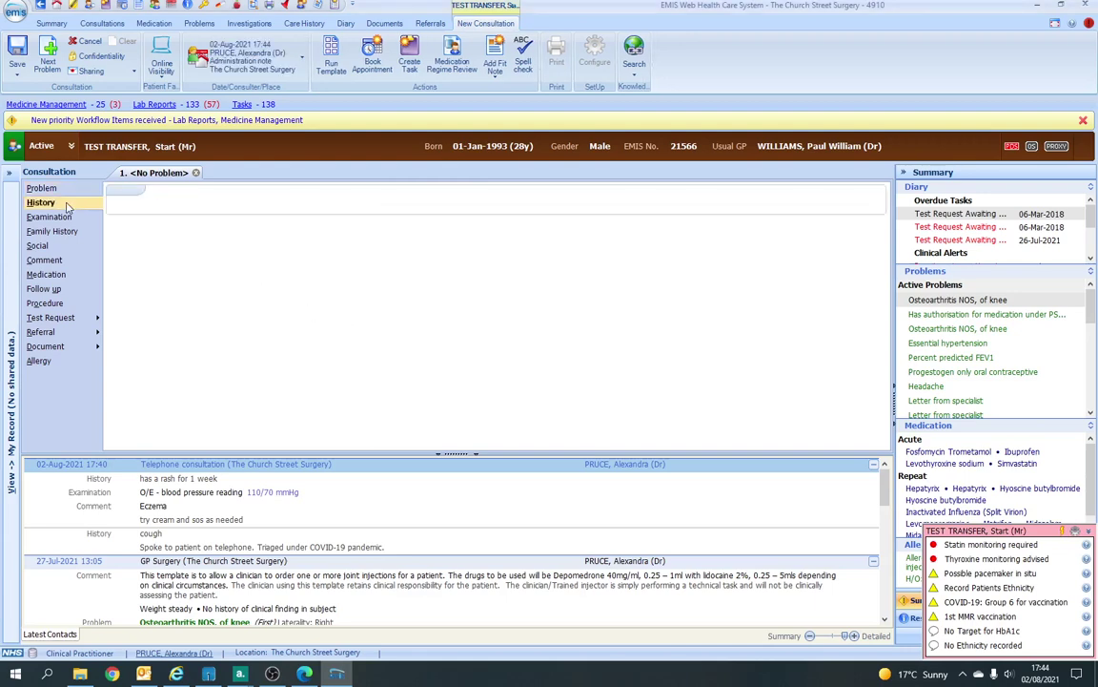
text(see letter)
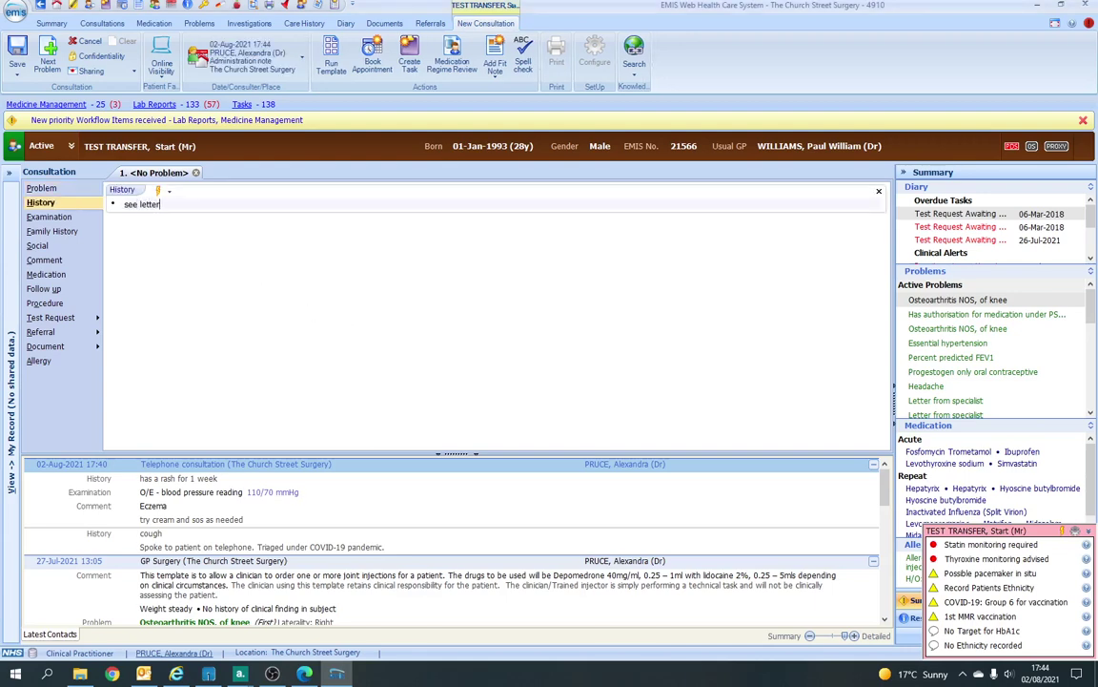
text( start aspirin)
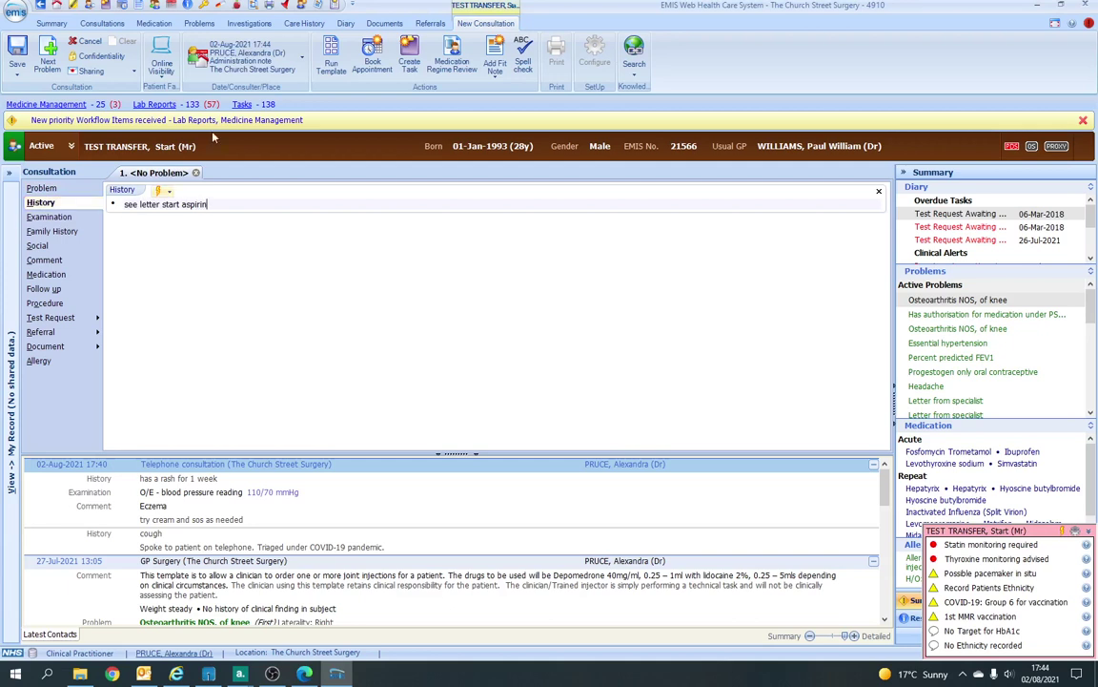
- Add Aspirin 300mg dispersible tablets to the consultation's medication, overriding the warnings and best practice guidance, with quantity 16 and the Issue Later option
click(84, 282)
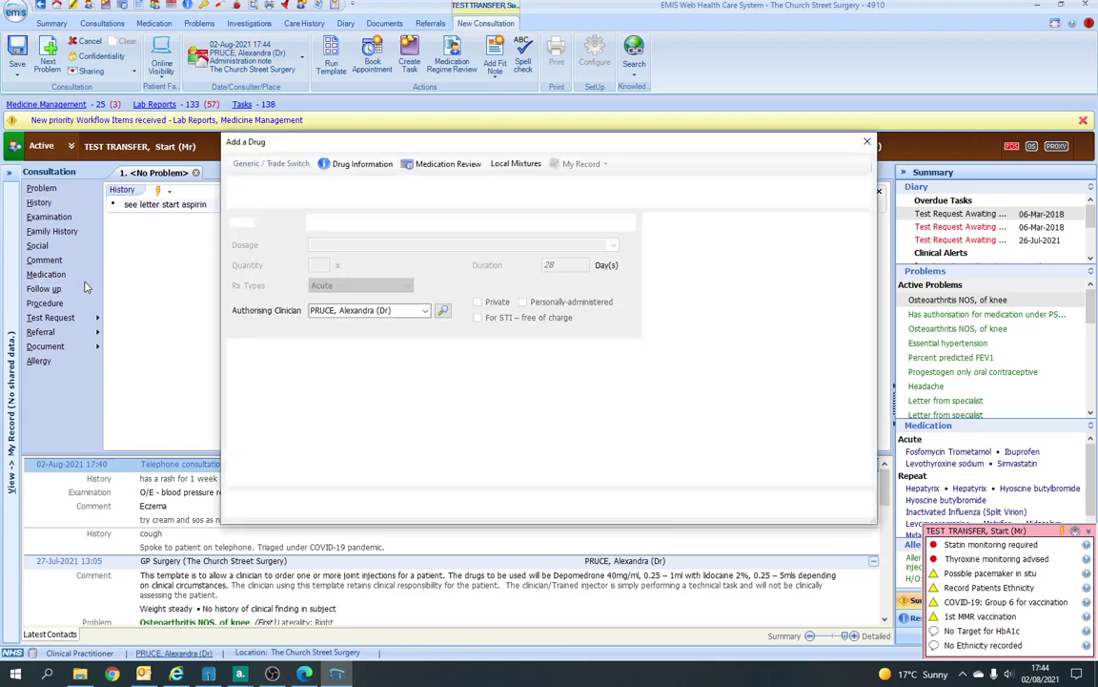
text(aspirin)
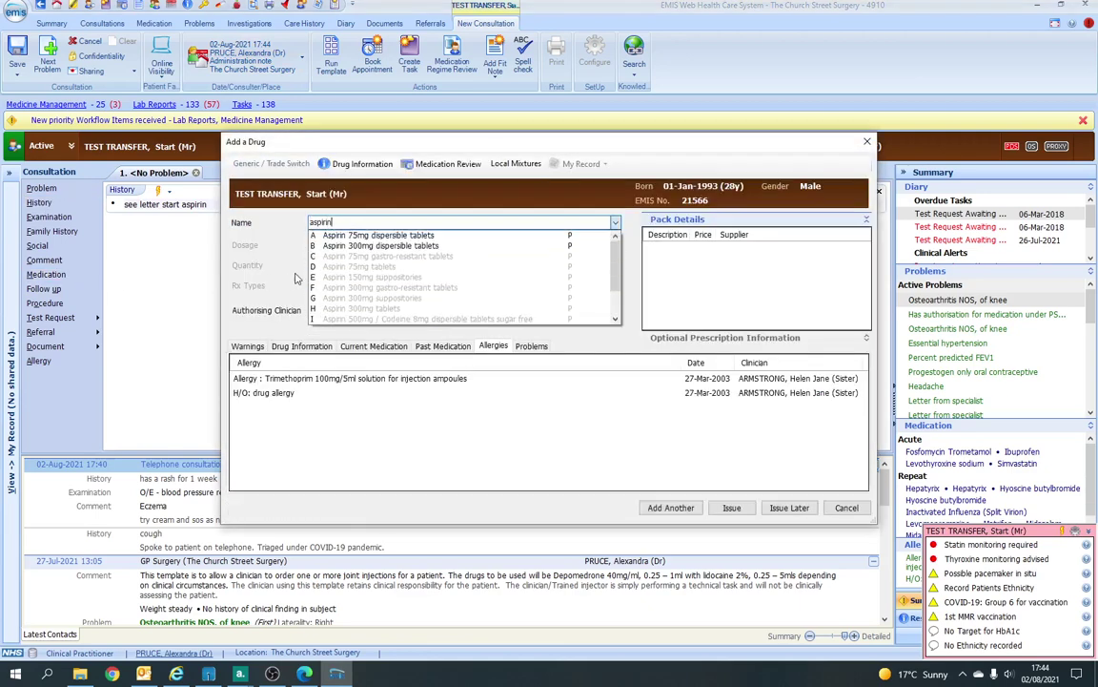
click(359, 245)
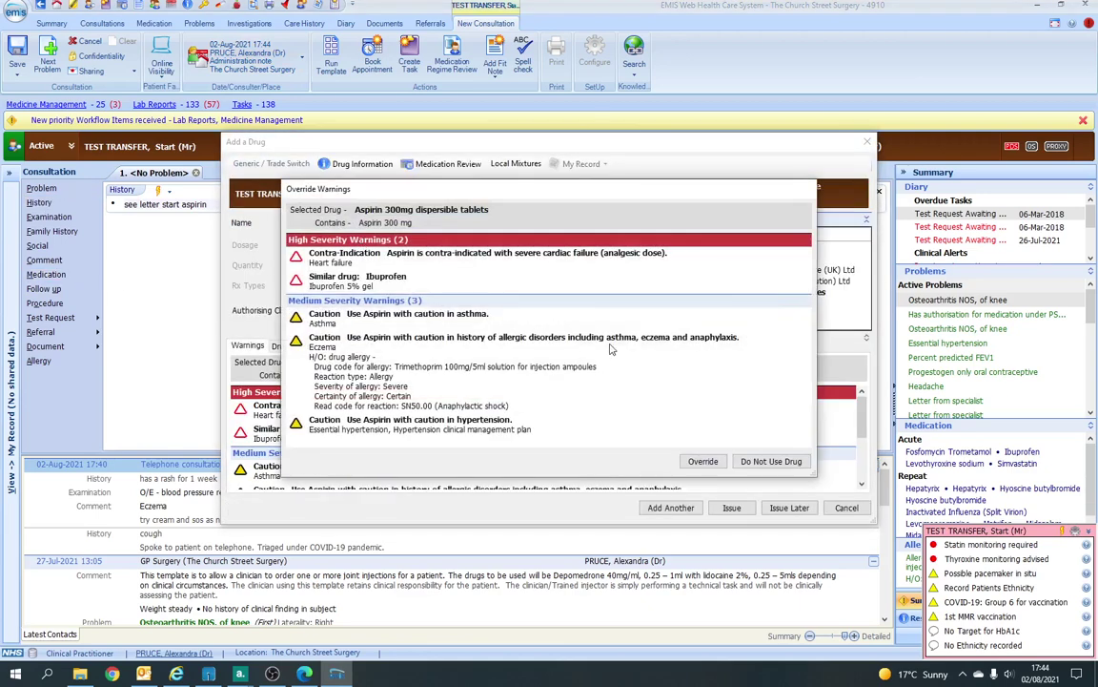
click(703, 461)
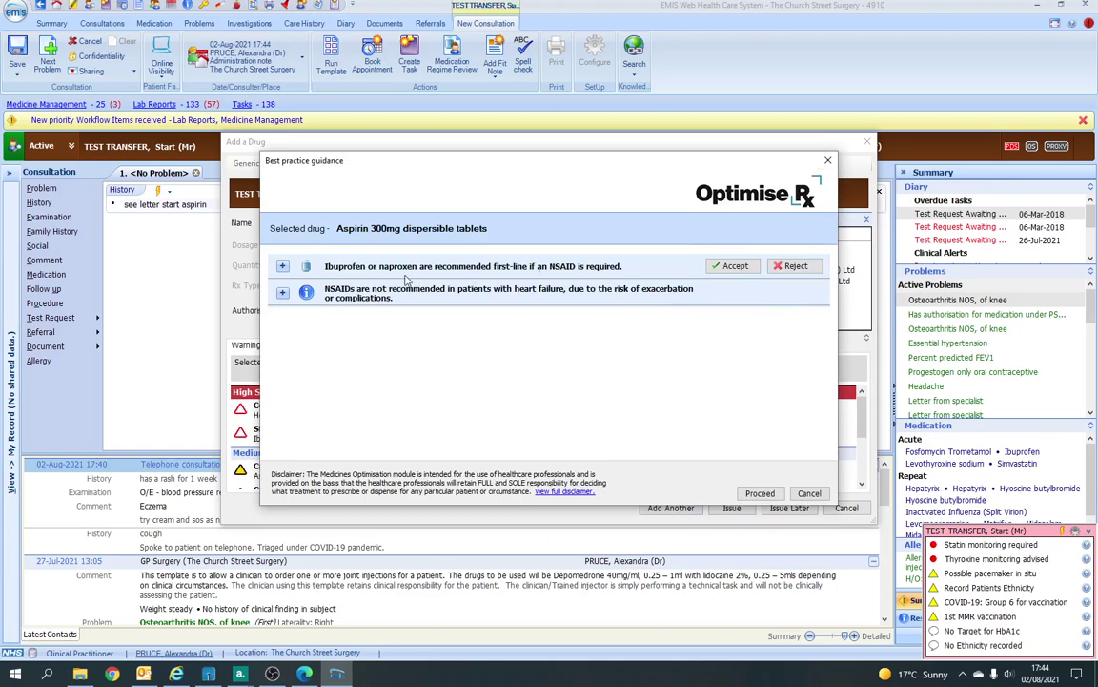
click(760, 493)
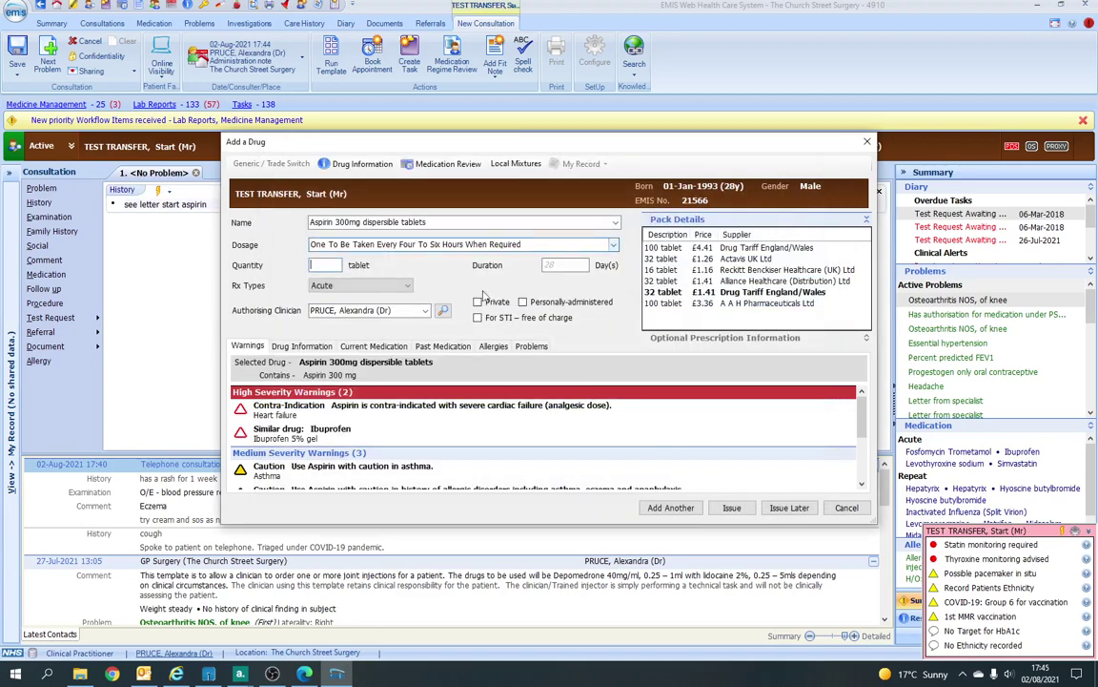
text(16)
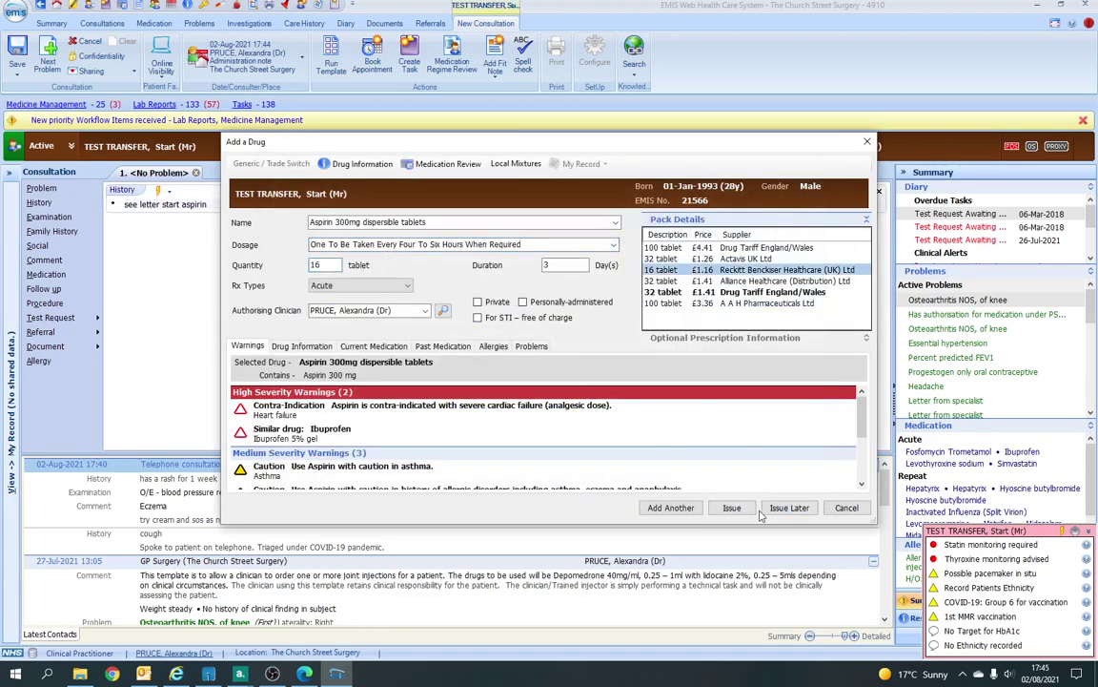
click(787, 507)
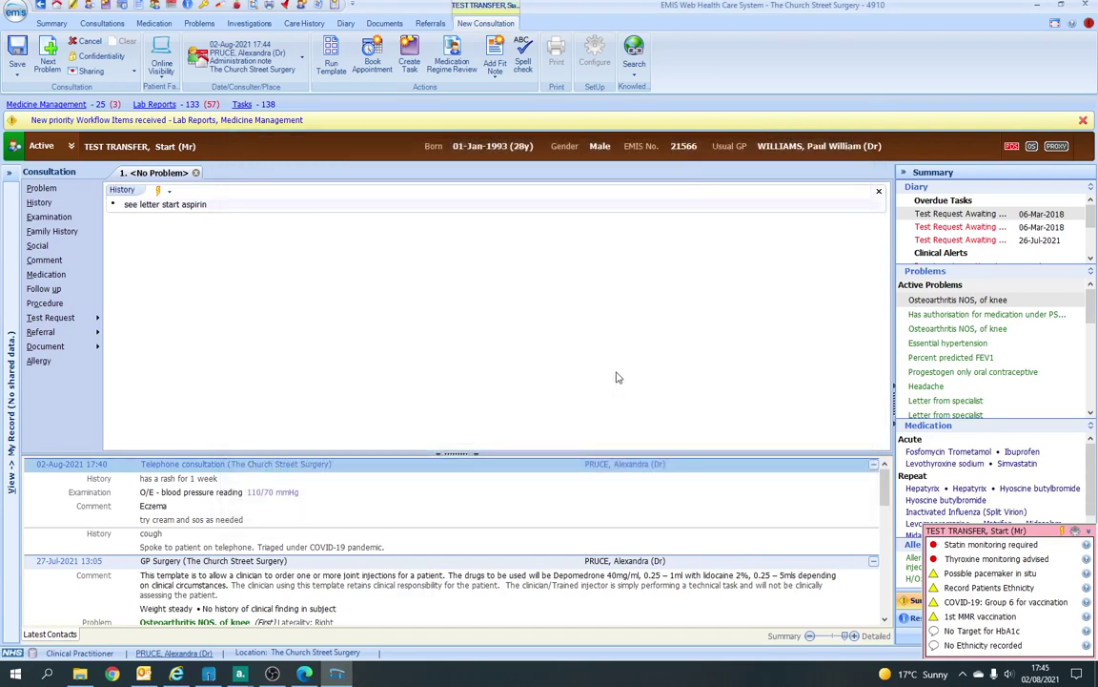